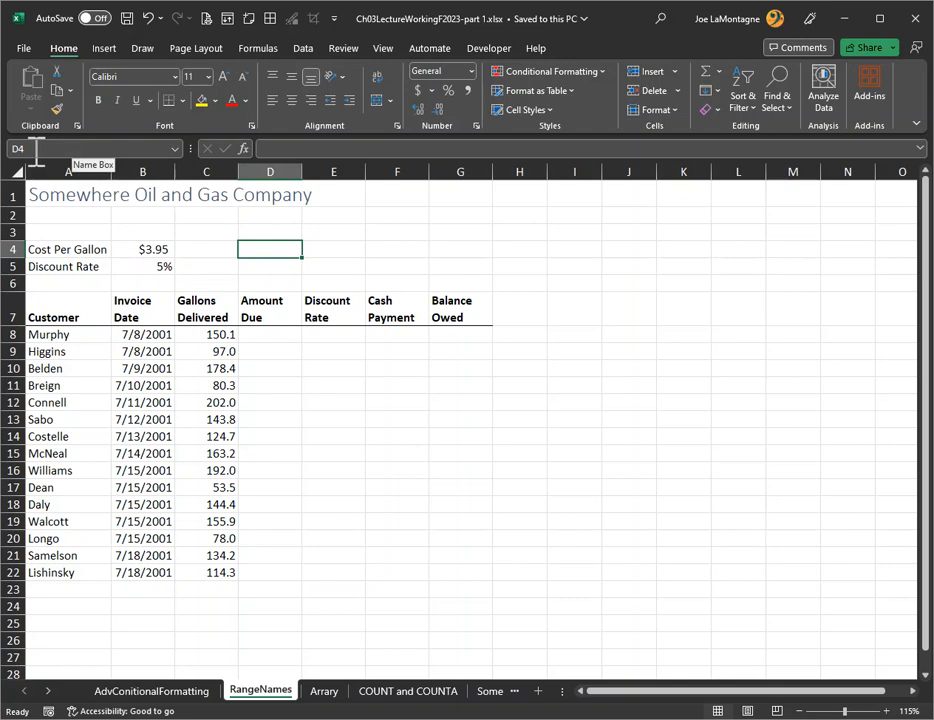
# Assign the range name CostPerGallon to the cost per gallon value in cell B4
pyautogui.click(152, 250)
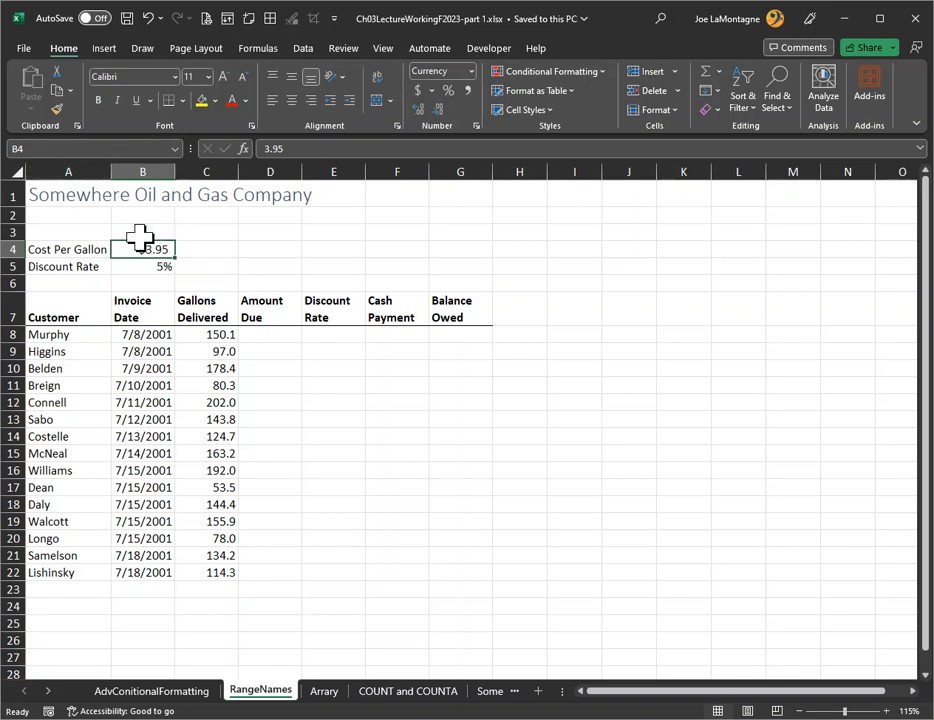
pyautogui.click(53, 147)
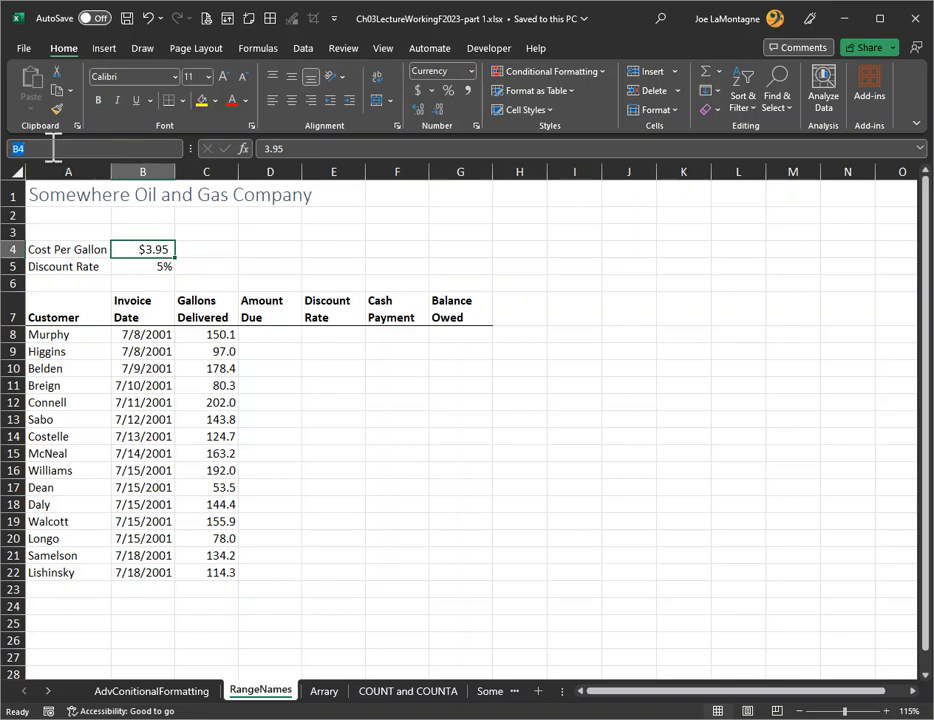
pyautogui.write('CostPerGallon')
pyautogui.press('Return')
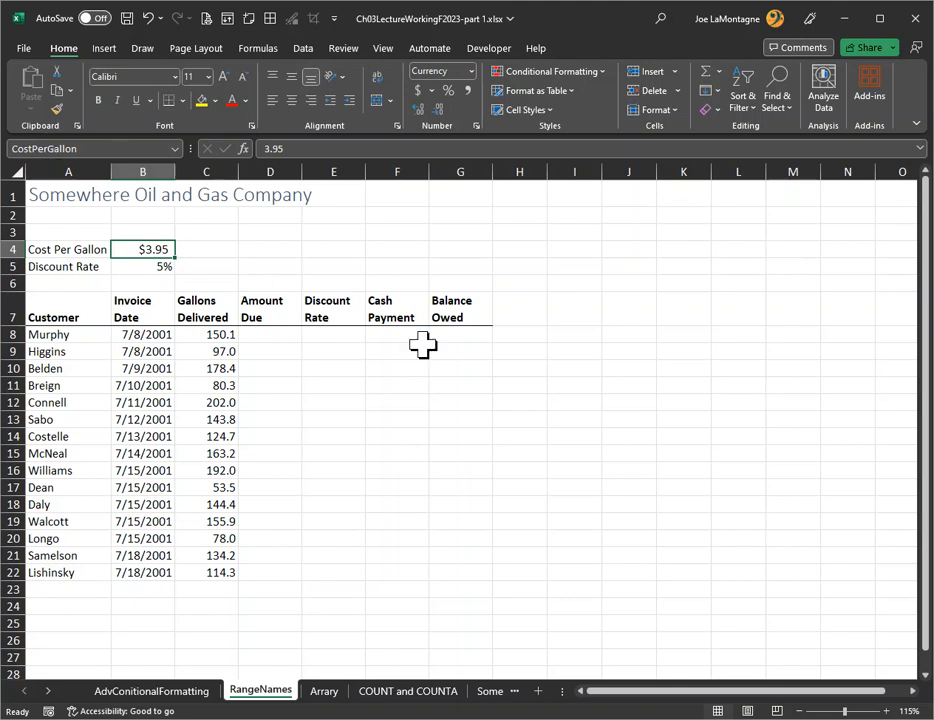
# Jump to the named cell CostPerGallon from an empty cell on this sheet, and again from the Arrary sheet
pyautogui.click(690, 387)
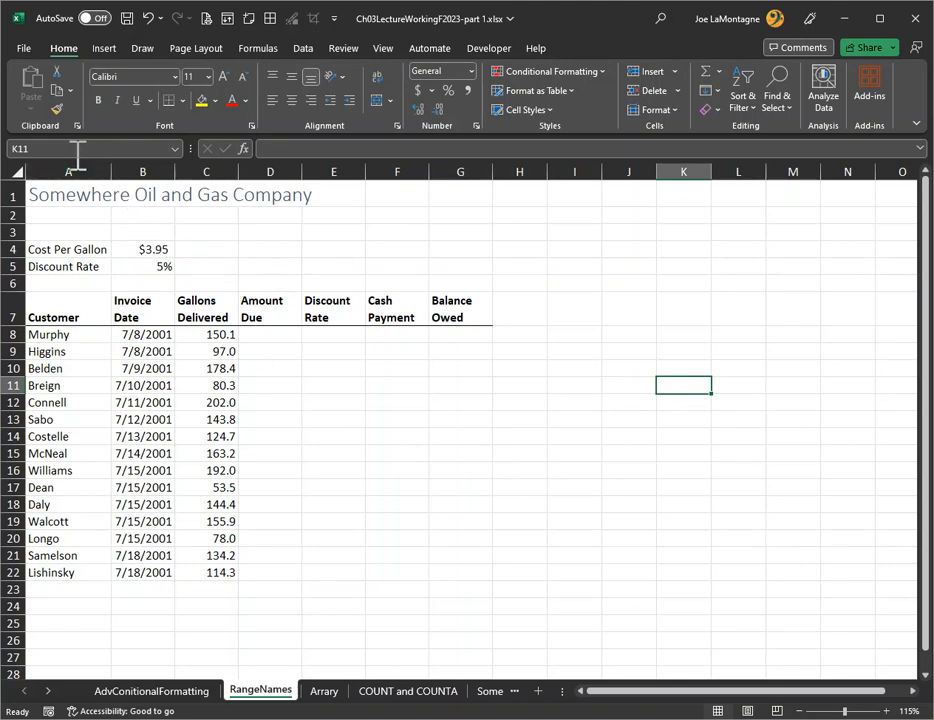
pyautogui.click(175, 150)
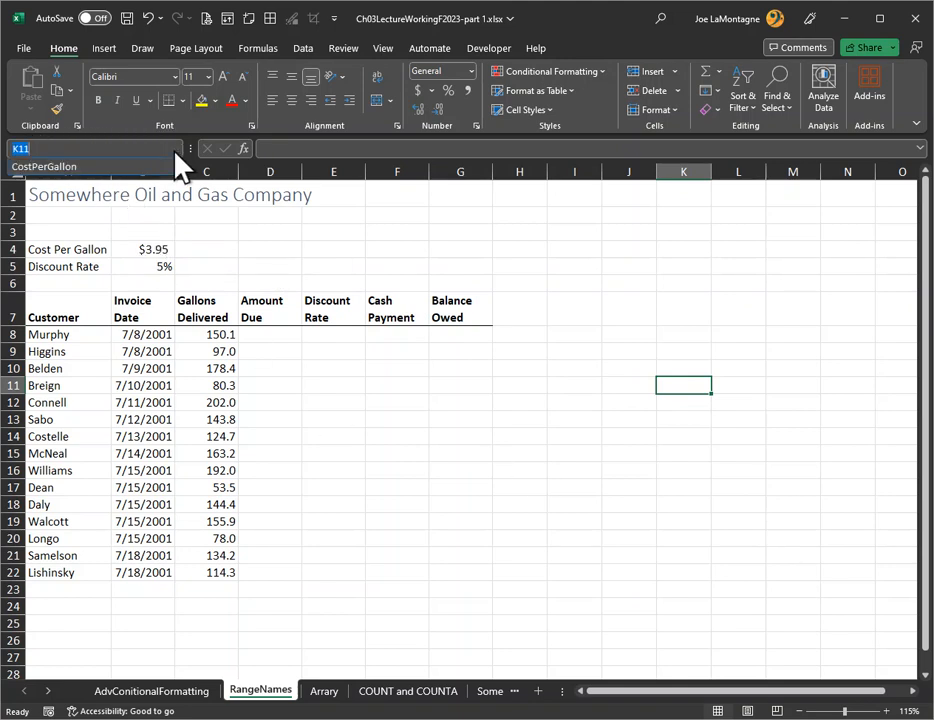
pyautogui.click(68, 169)
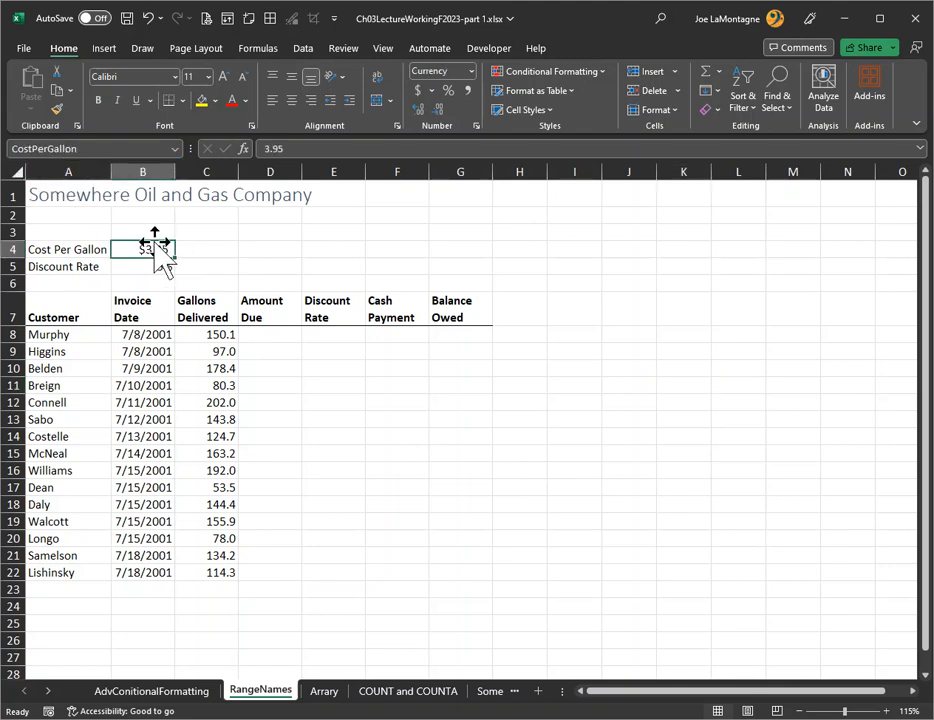
pyautogui.click(333, 690)
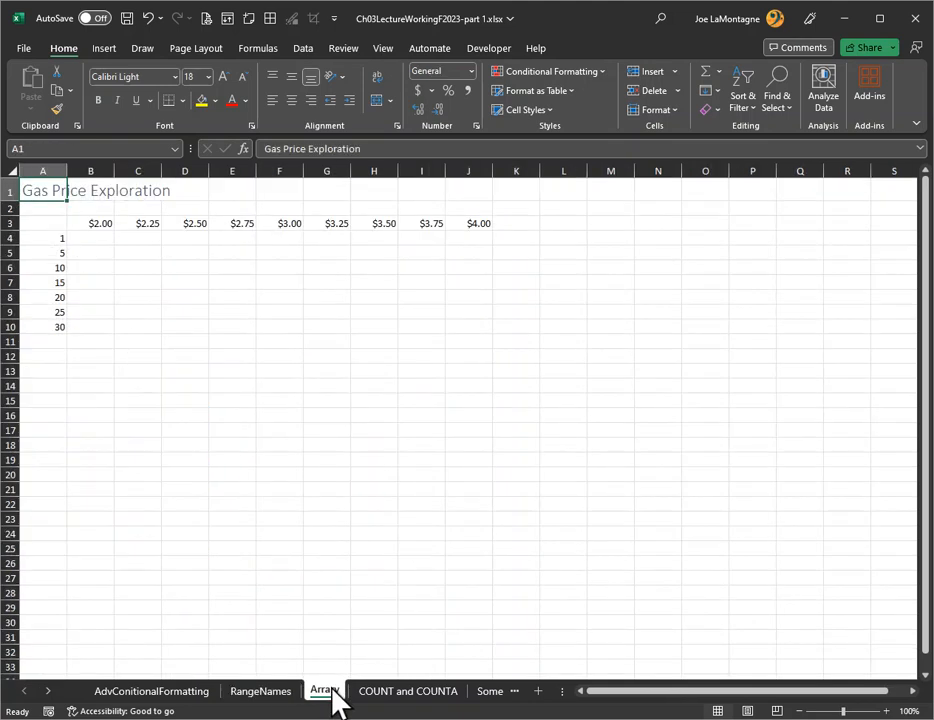
pyautogui.click(175, 149)
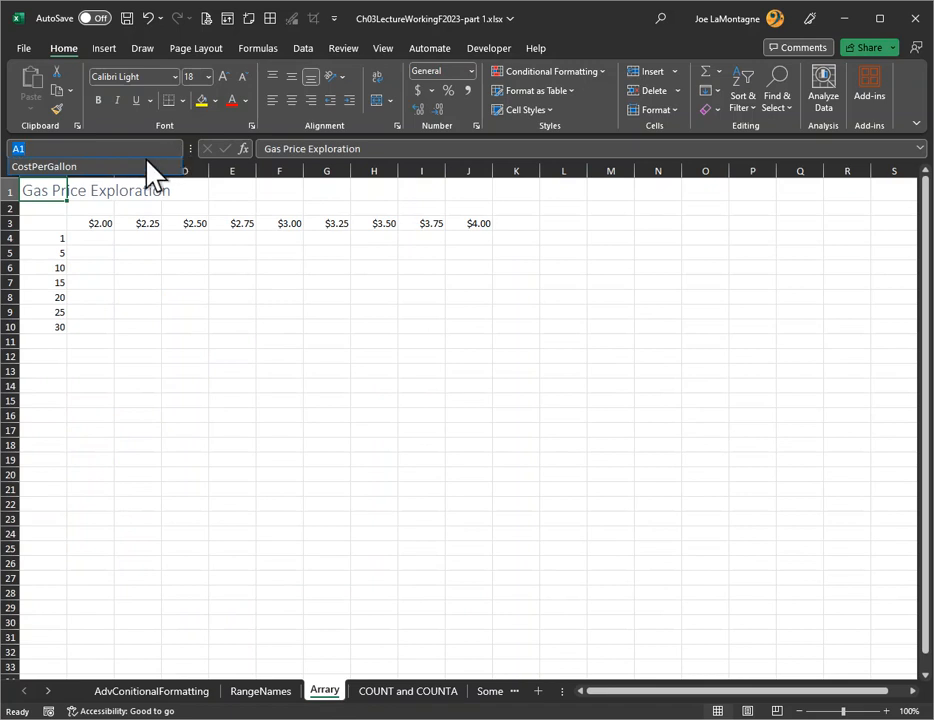
pyautogui.click(55, 167)
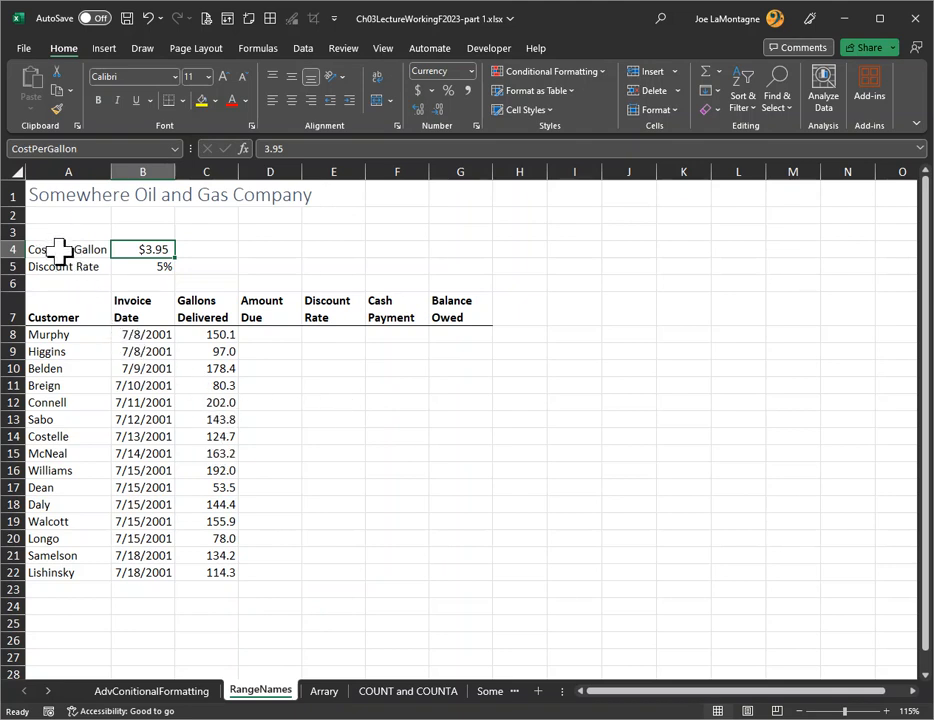
# Create range names for the values in A4:B5 from the labels in the selection's left column
pyautogui.moveTo(60, 250); pyautogui.dragTo(128, 259)
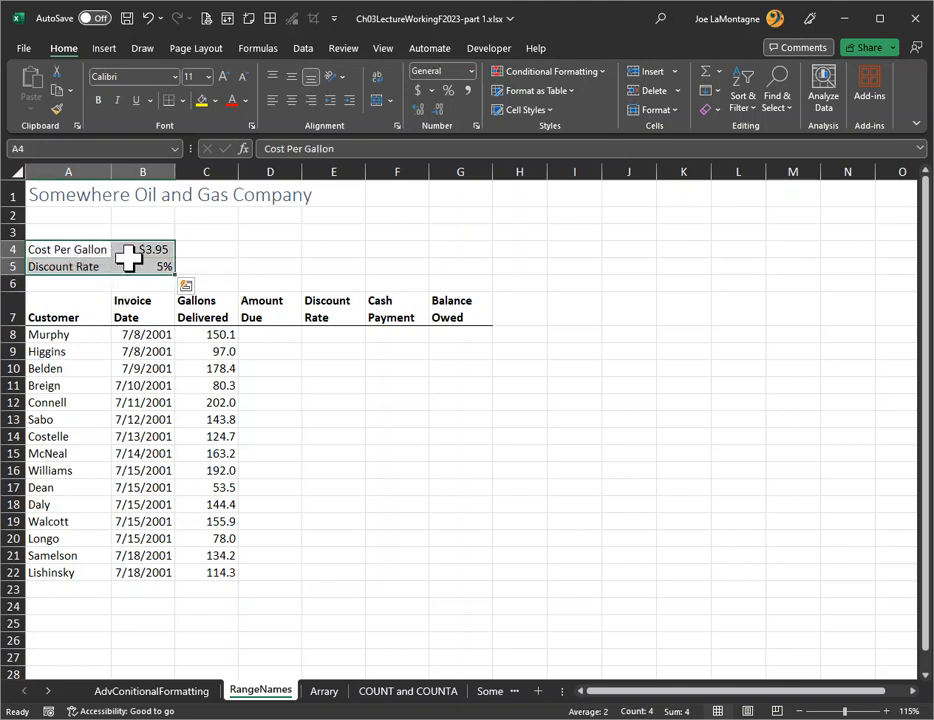
pyautogui.click(258, 52)
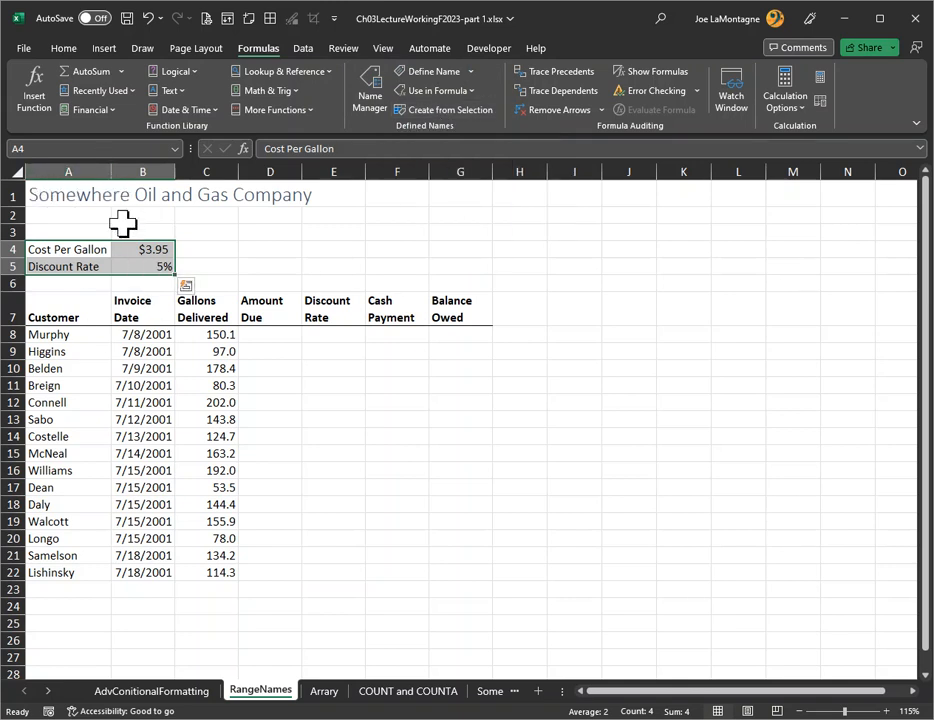
pyautogui.click(455, 115)
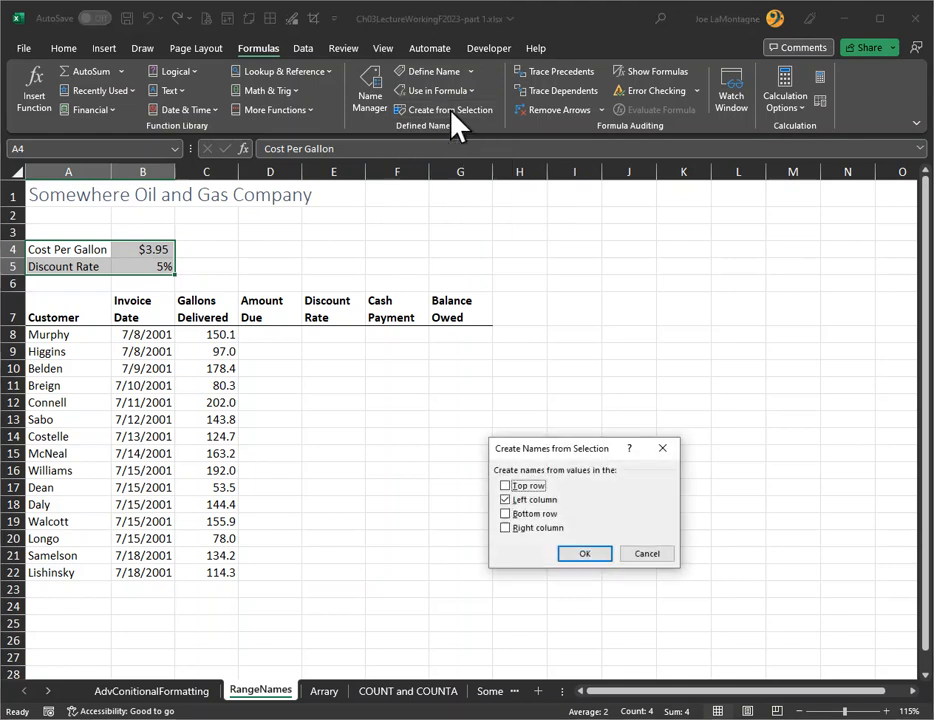
pyautogui.moveTo(536, 455); pyautogui.dragTo(303, 242)
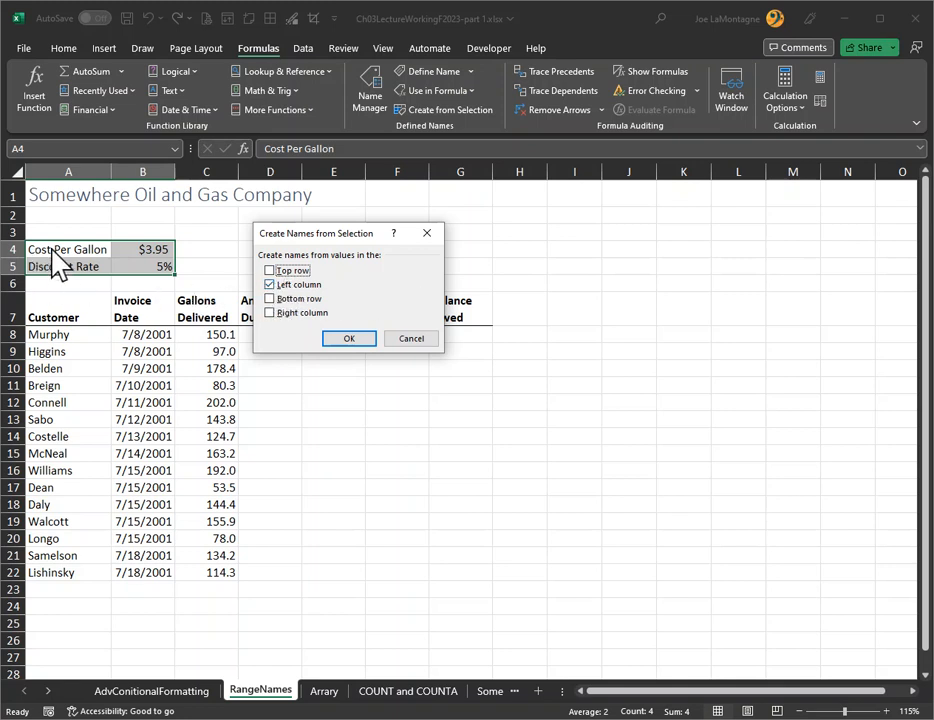
pyautogui.click(348, 340)
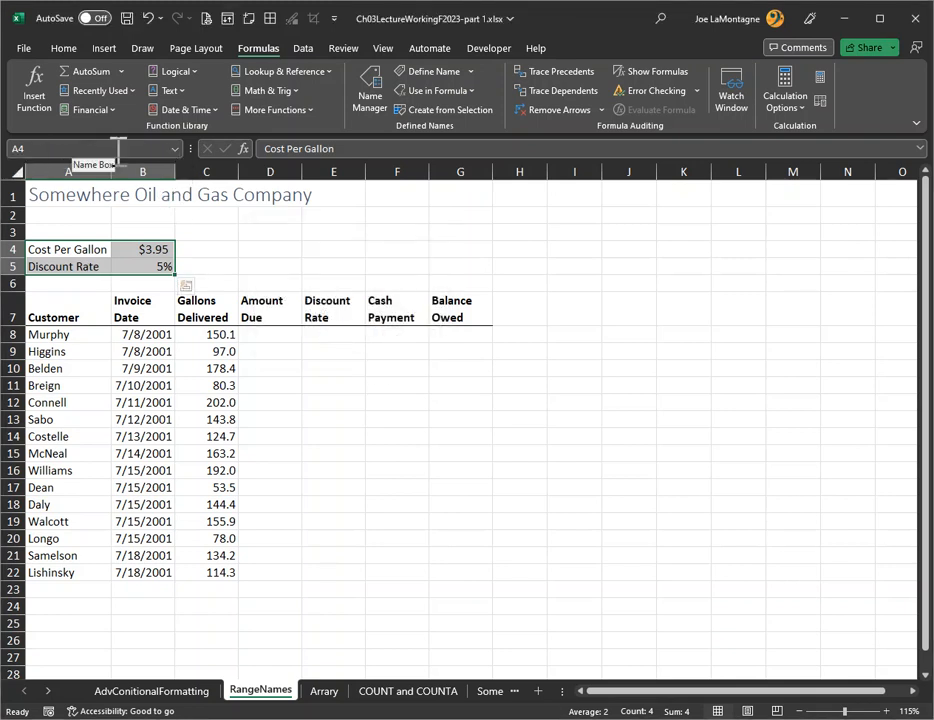
# Go to the cells named CostPerGallon, Cost_Per_Gallon and Discount_Rate to check where each name points
pyautogui.click(175, 150)
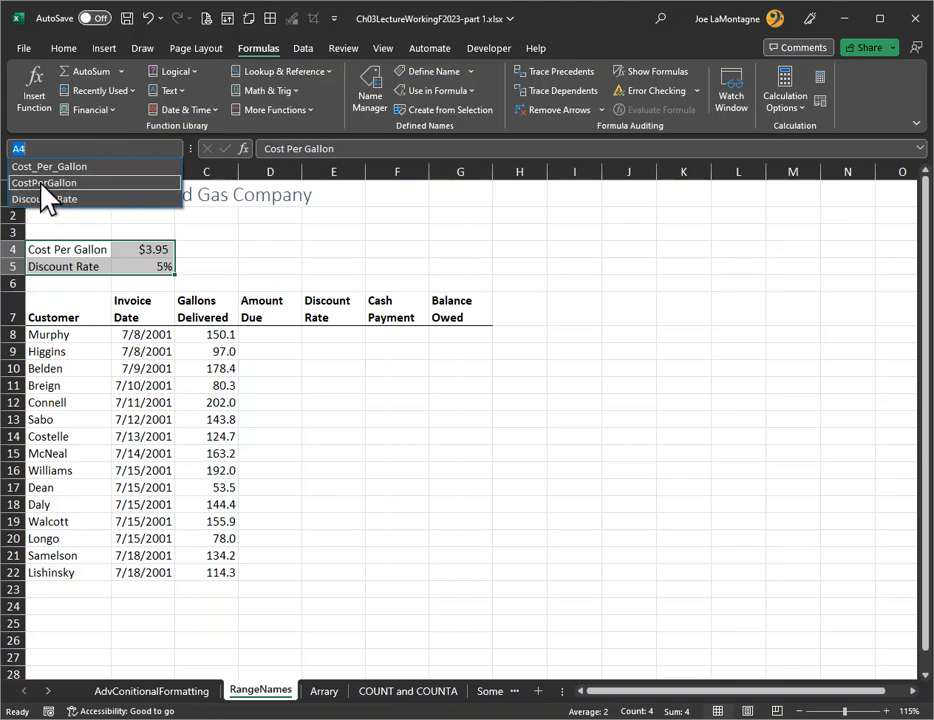
pyautogui.click(40, 183)
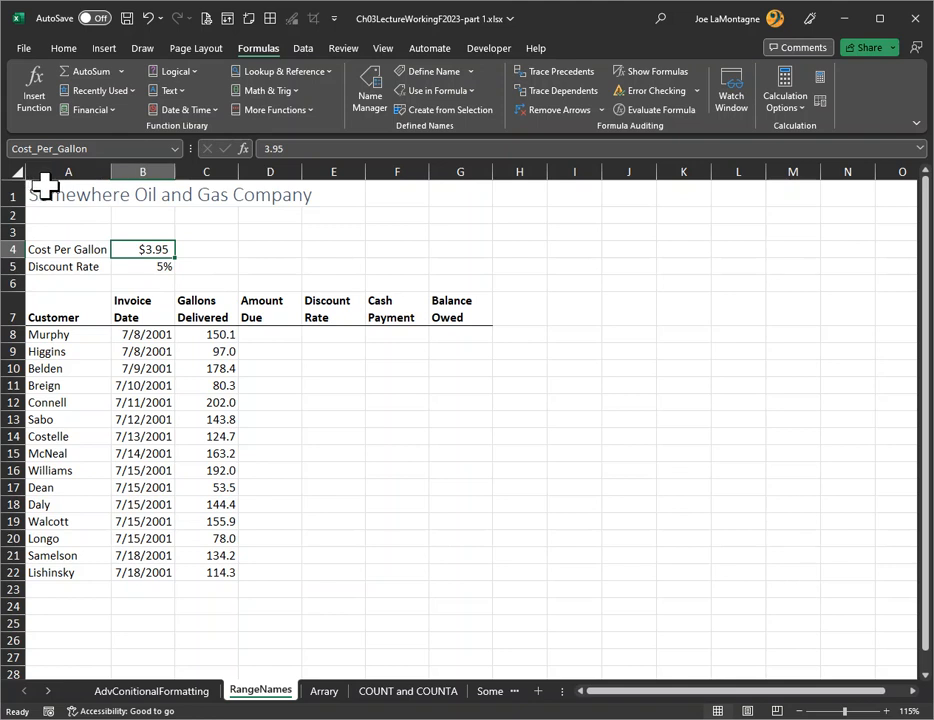
pyautogui.click(175, 148)
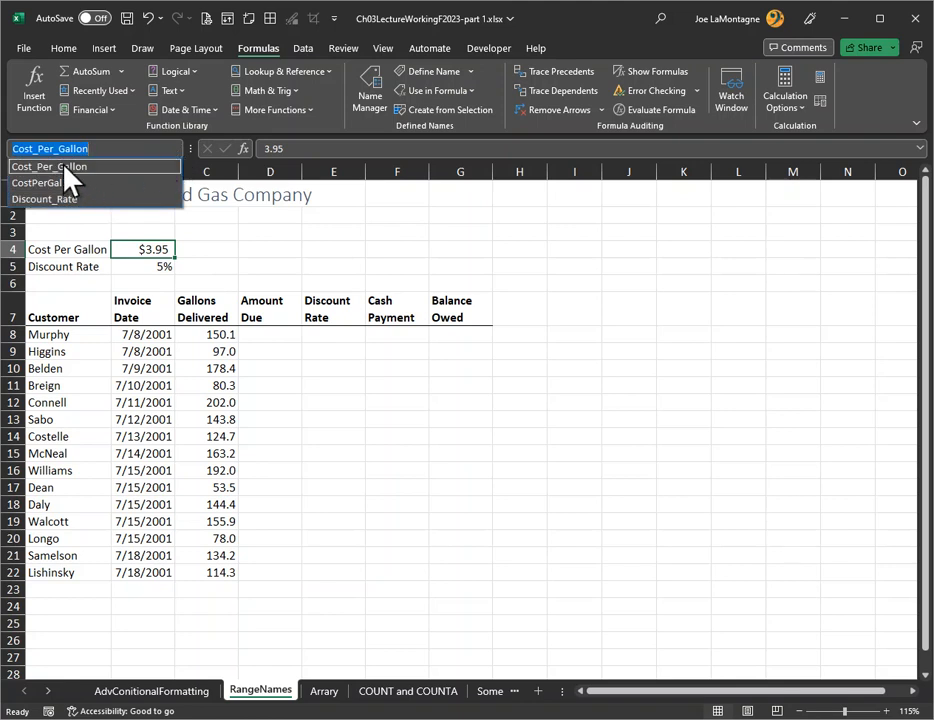
pyautogui.click(63, 167)
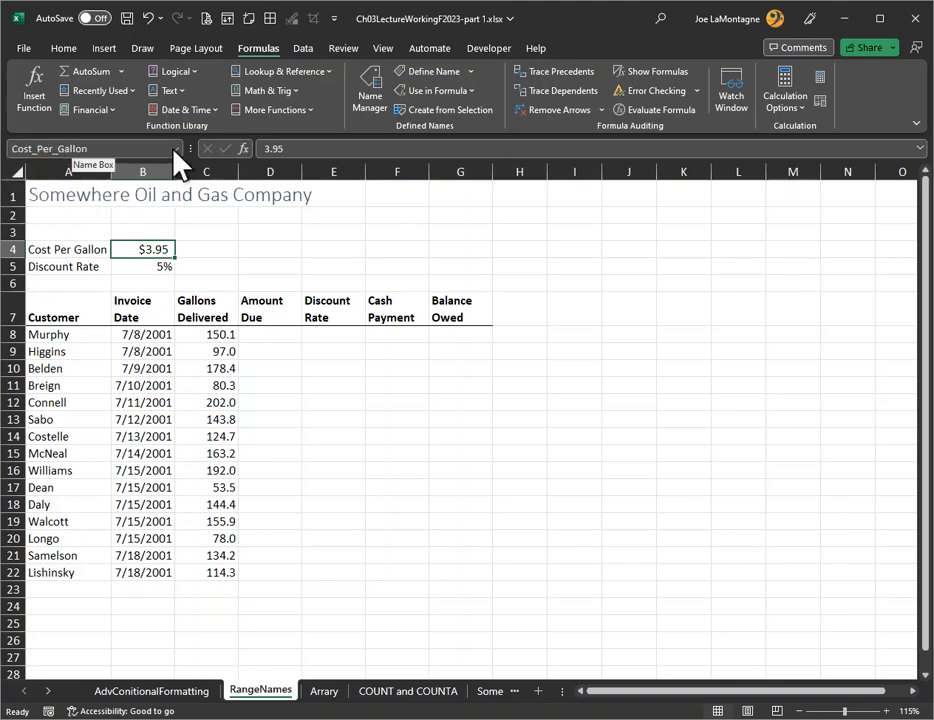
pyautogui.click(175, 148)
pyautogui.click(58, 201)
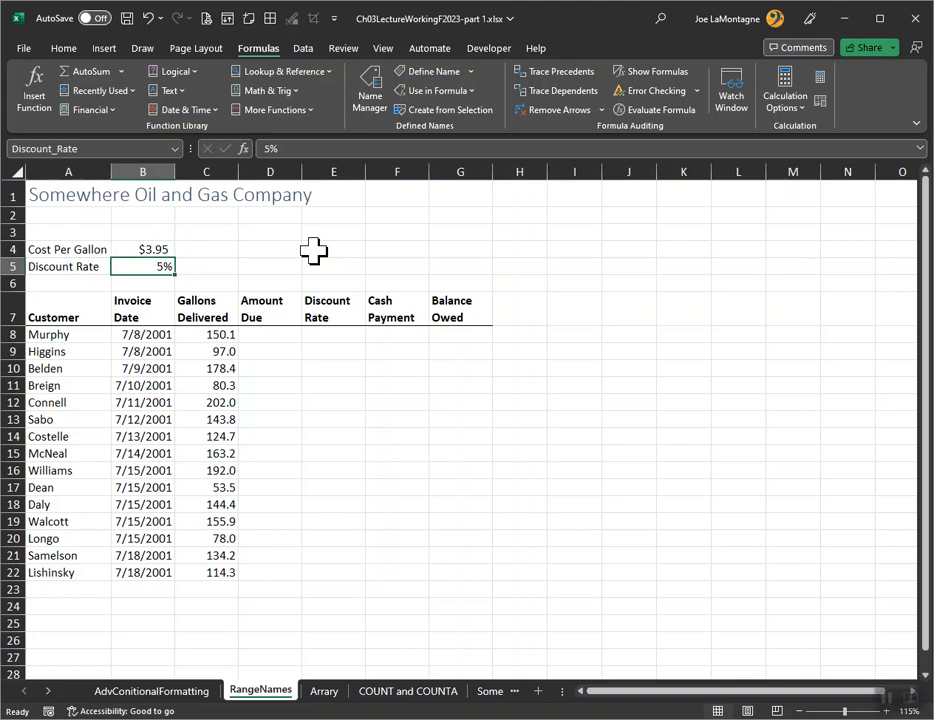
# Open the Name Manager clear of the worksheet data and adjust its Name, Value and Refers To column widths
pyautogui.click(370, 82)
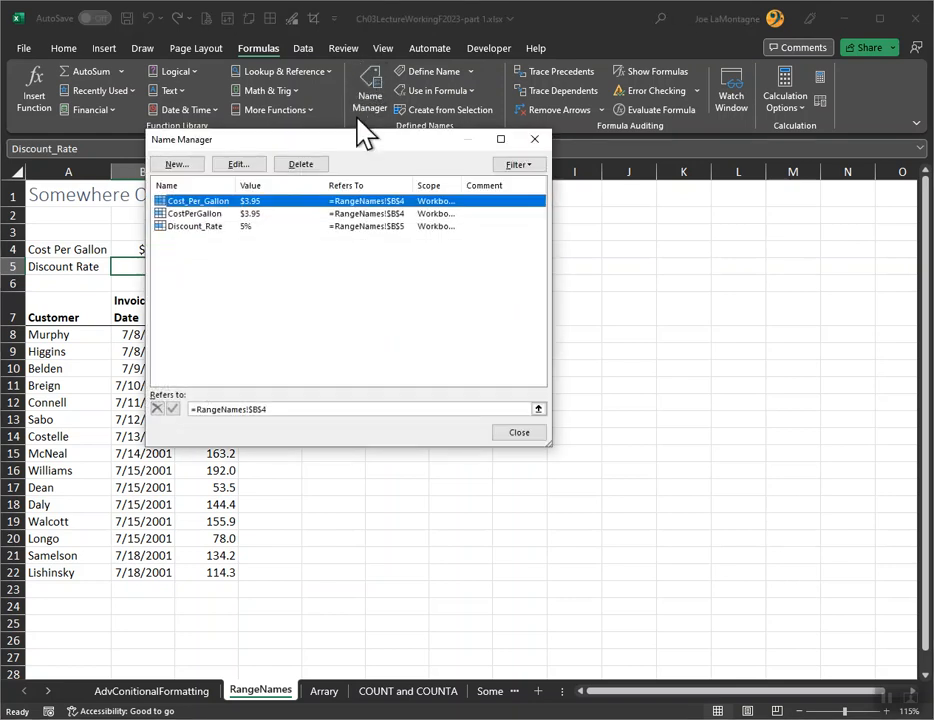
pyautogui.moveTo(367, 142); pyautogui.dragTo(535, 262)
pyautogui.moveTo(403, 302); pyautogui.dragTo(443, 313)
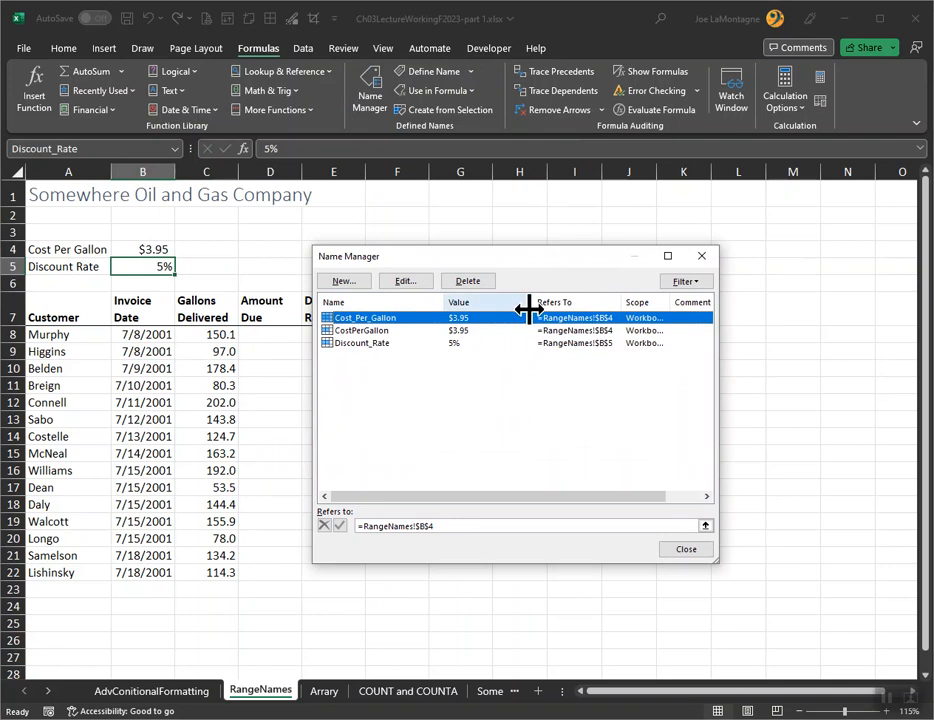
pyautogui.moveTo(527, 307); pyautogui.dragTo(510, 311)
pyautogui.moveTo(600, 302); pyautogui.dragTo(619, 305)
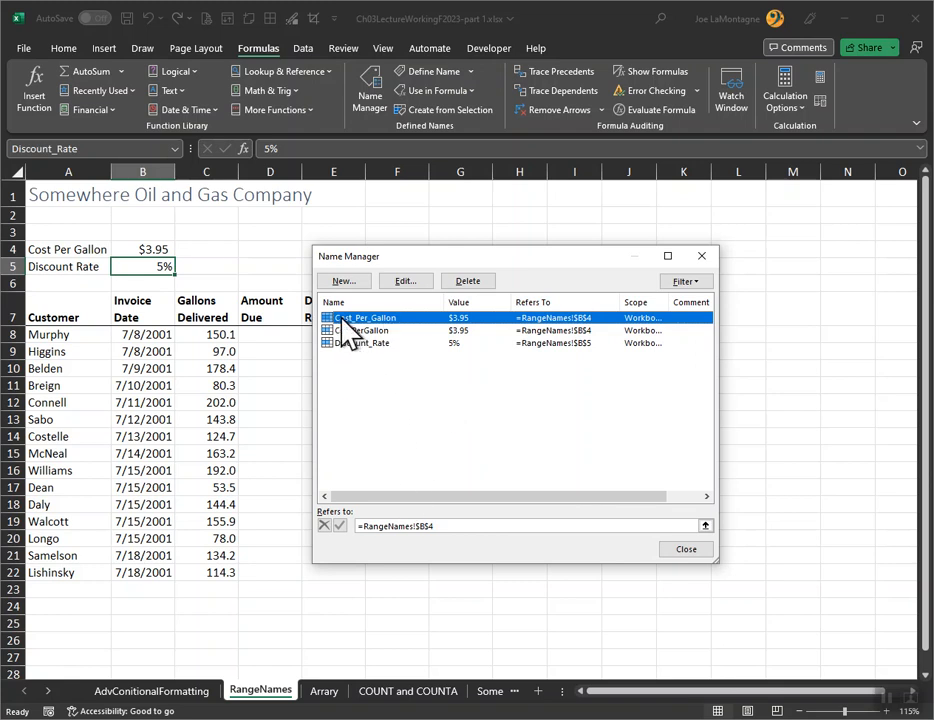
# Review the name, scope and cell reference of Cost_Per_Gallon in its edit dialog, and close the Name Manager
pyautogui.click(414, 281)
pyautogui.moveTo(476, 329); pyautogui.dragTo(420, 310)
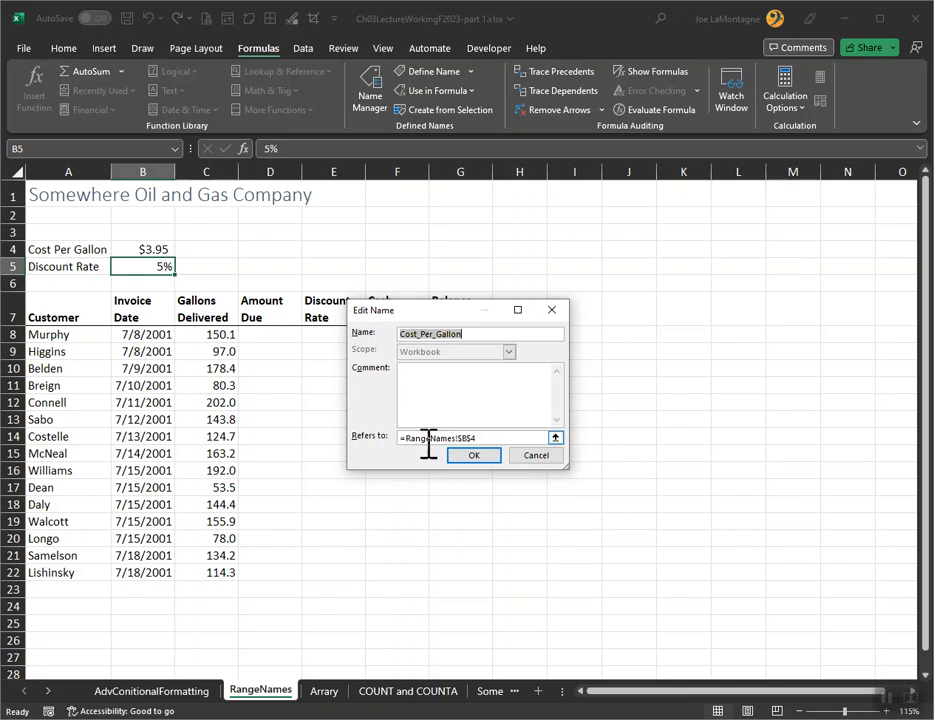
pyautogui.click(475, 455)
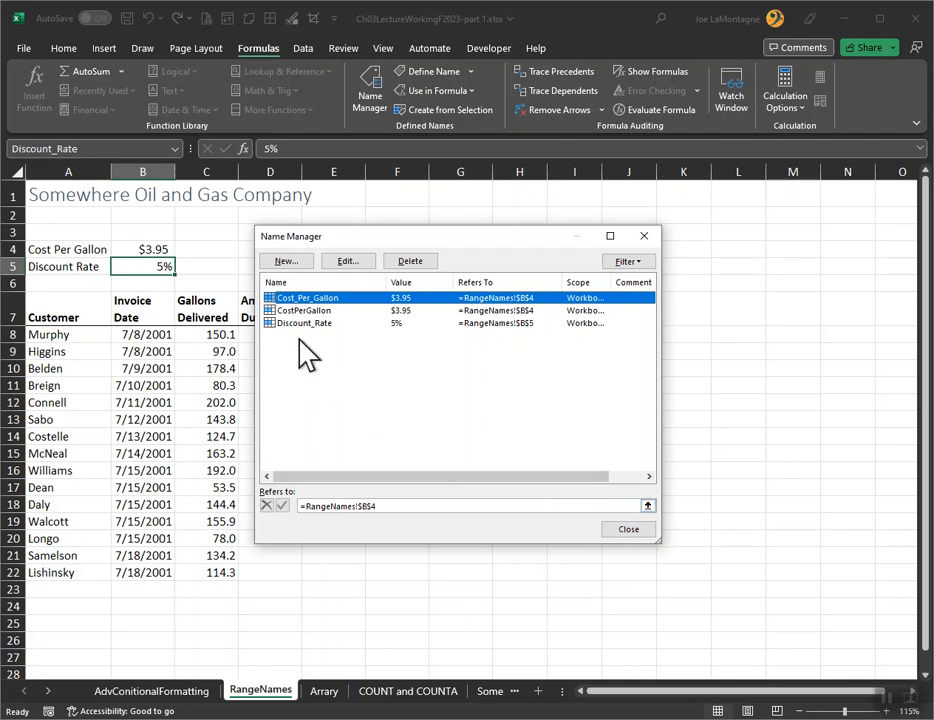
pyautogui.click(350, 260)
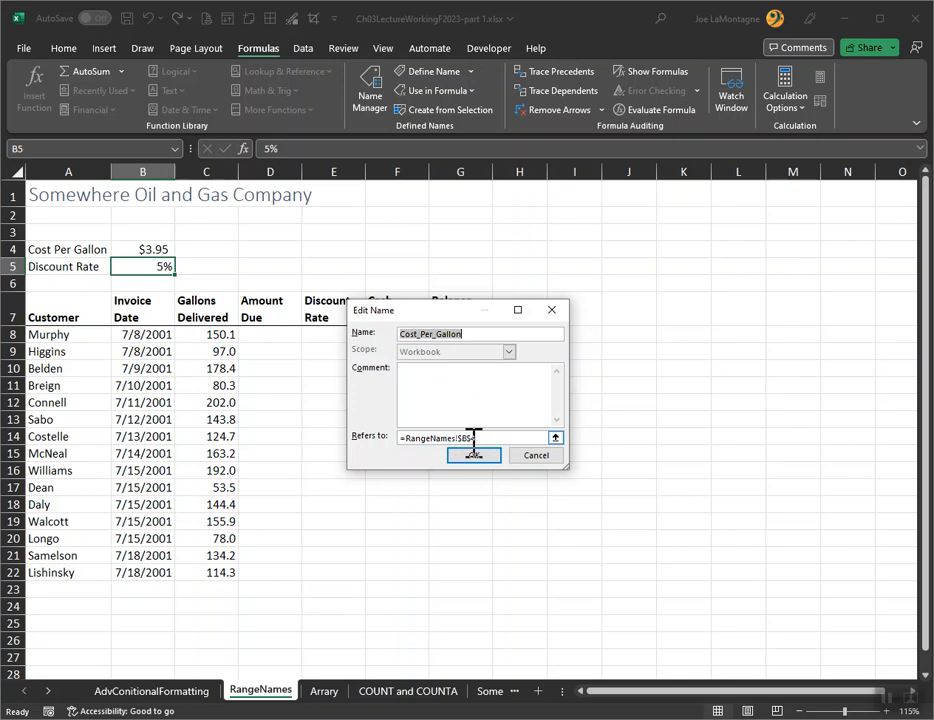
pyautogui.click(528, 455)
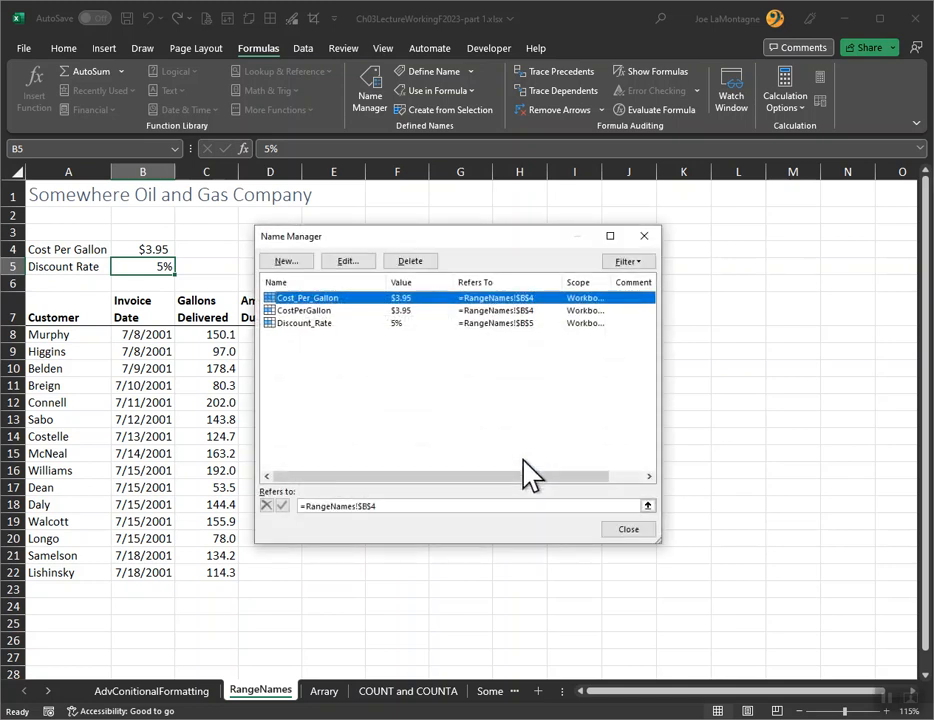
pyautogui.click(628, 530)
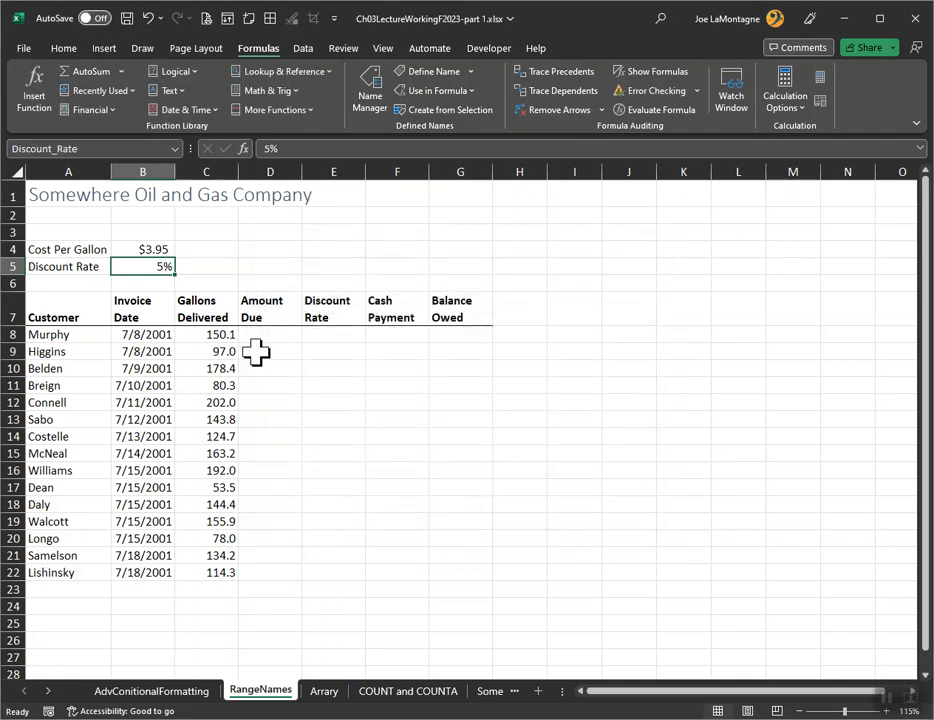
# Enter the formula =C8*Cost_Per_Gallon in D8 for the first customer's amount due and select that cell
pyautogui.click(262, 340)
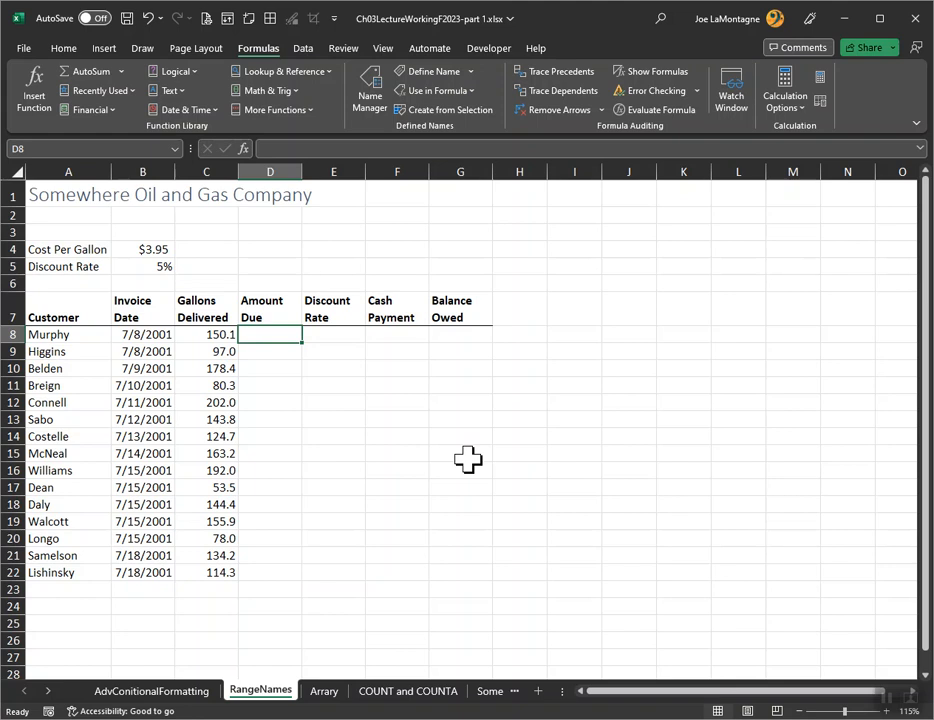
pyautogui.write('=')
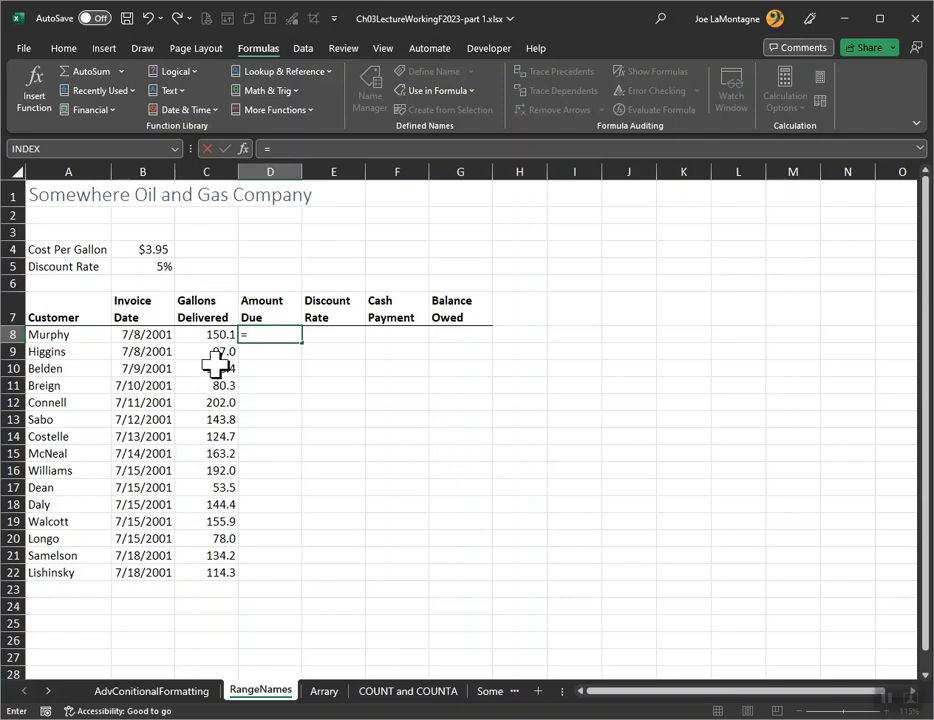
pyautogui.click(201, 334)
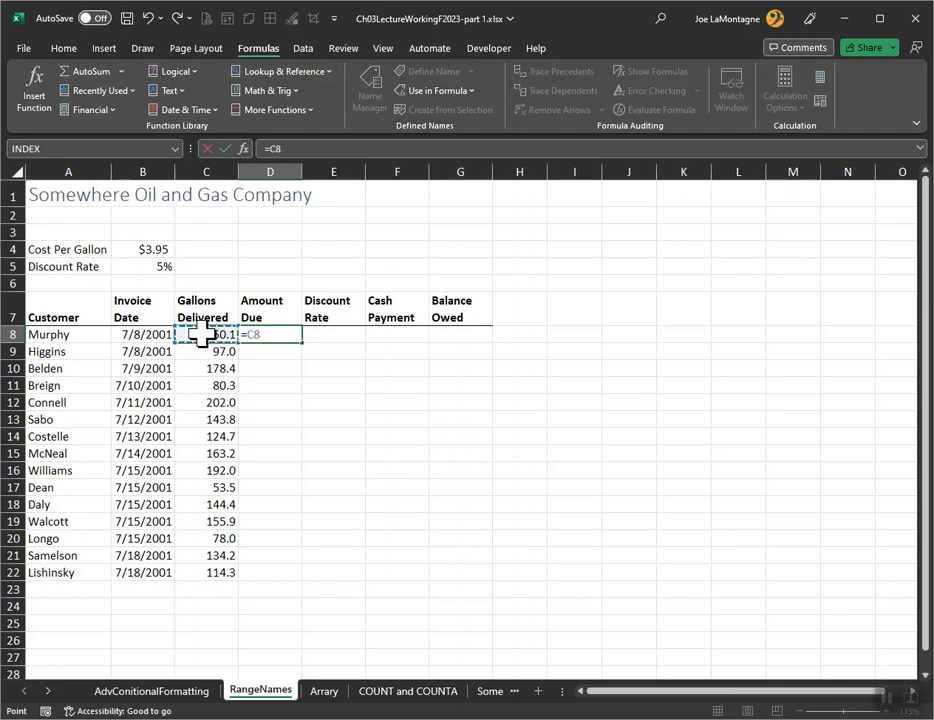
pyautogui.write('*')
pyautogui.write('c')
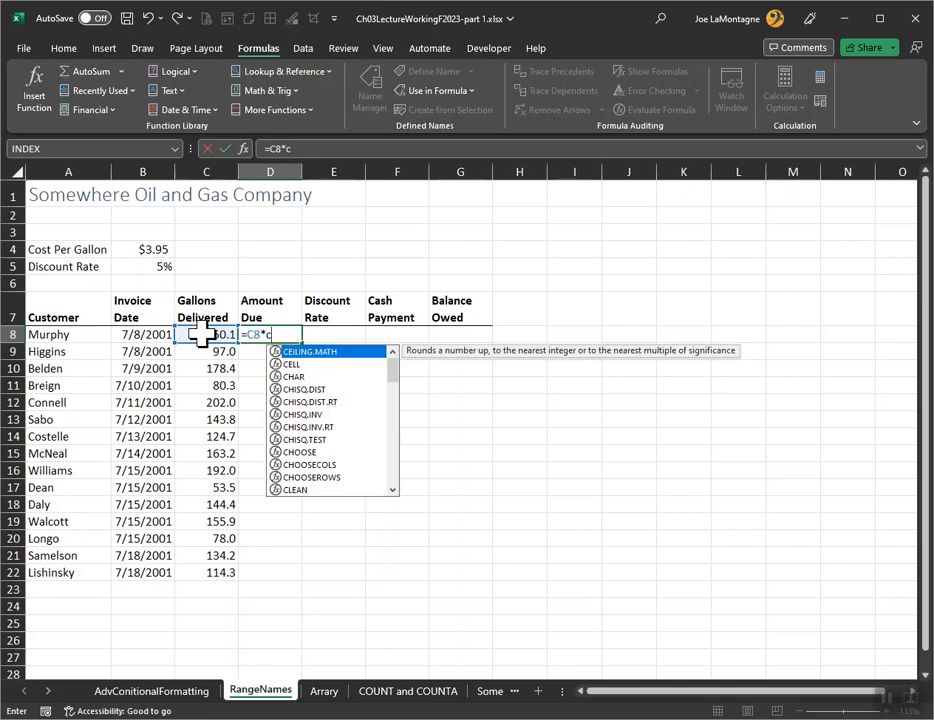
pyautogui.write('ost')
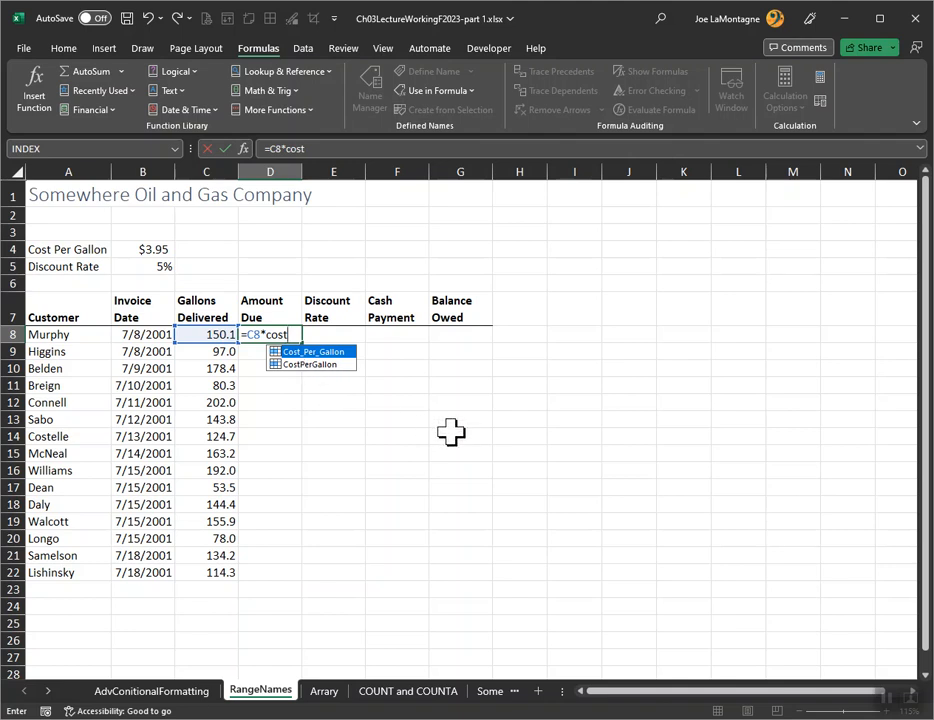
pyautogui.press('Tab')
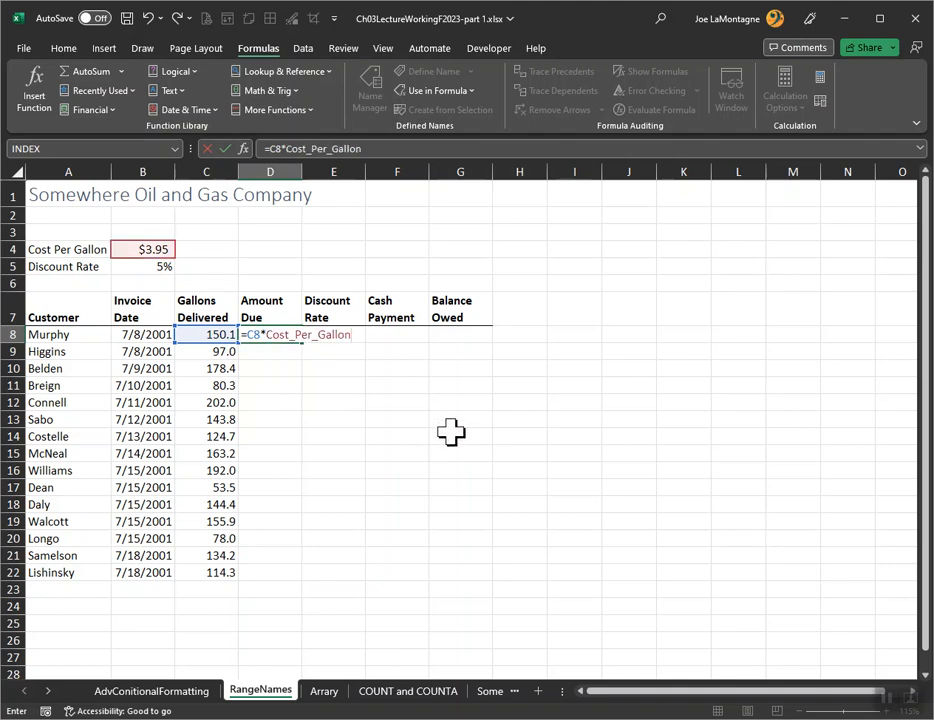
pyautogui.press('Return')
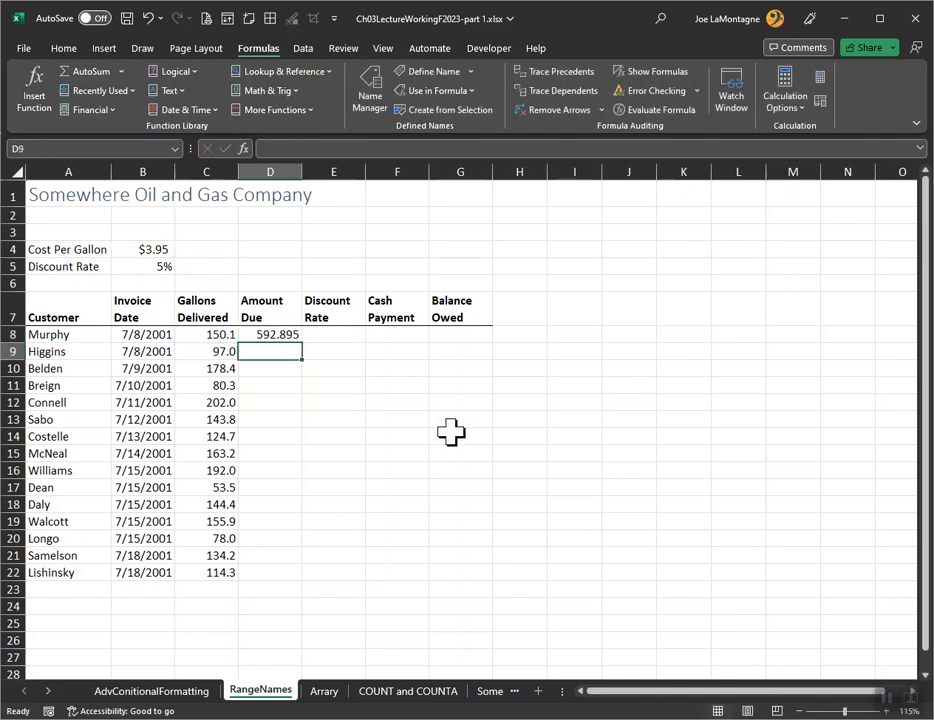
pyautogui.click(272, 336)
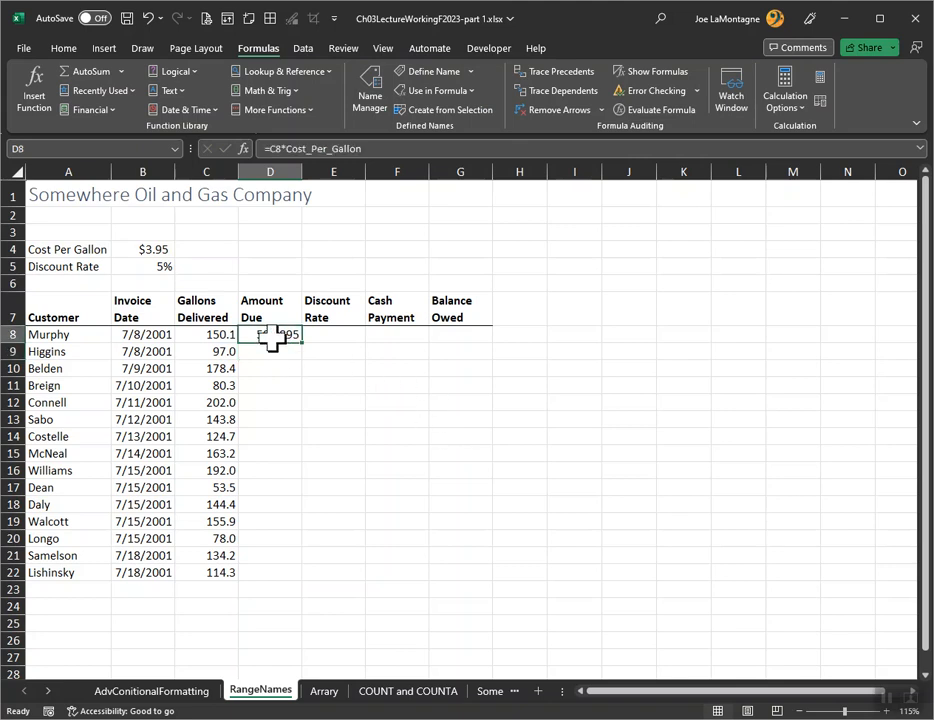
# Apply the Accounting number format to the amount due in D8 and fill its formula down through D22
pyautogui.click(63, 50)
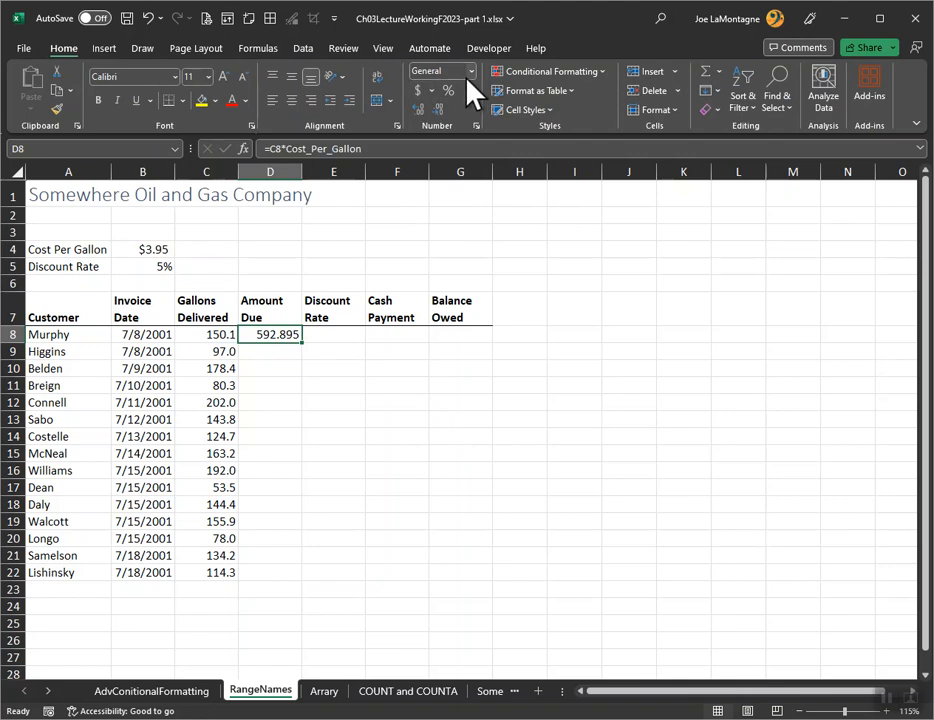
pyautogui.click(414, 90)
pyautogui.moveTo(303, 343); pyautogui.dragTo(314, 583)
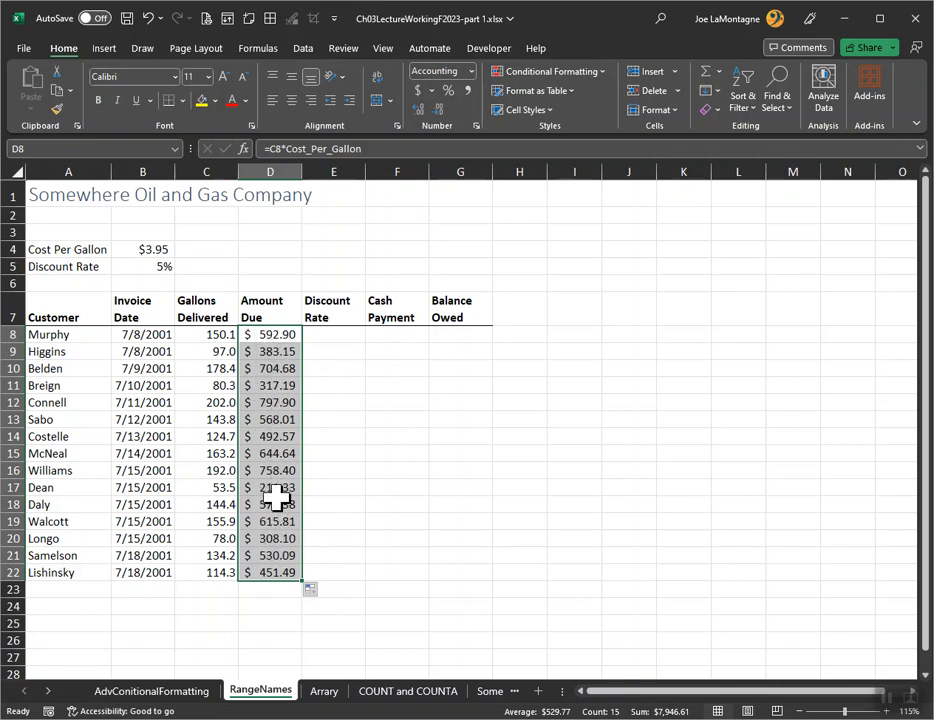
# Check the copied formulas in several Amount Due cells between D8 and D16 for their references to Cost_Per_Gallon
pyautogui.click(278, 334)
pyautogui.click(277, 353)
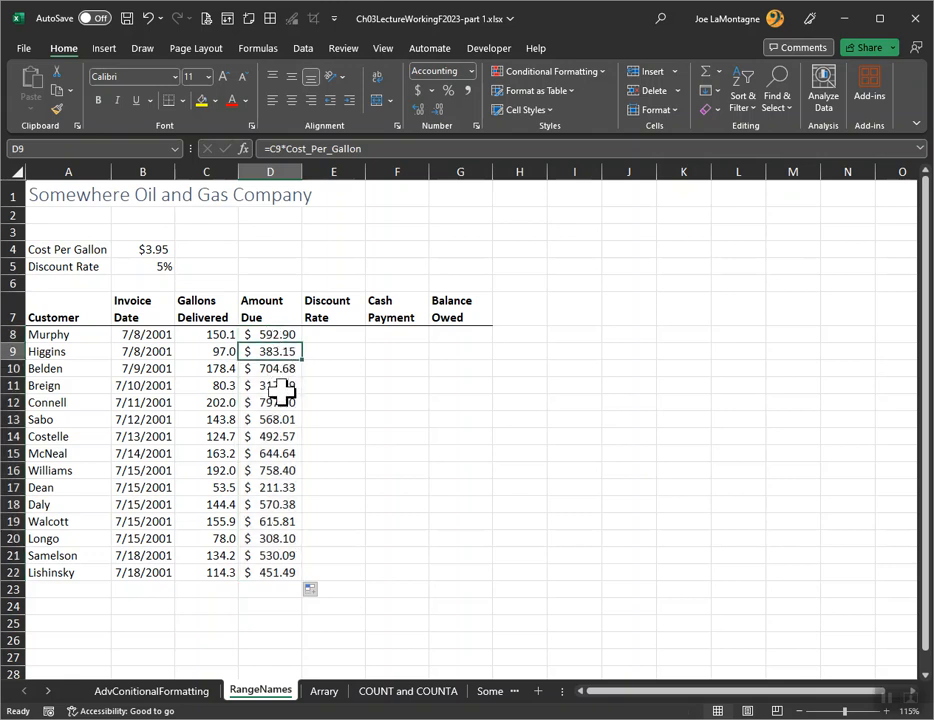
pyautogui.click(281, 386)
pyautogui.moveTo(281, 421); pyautogui.dragTo(282, 440)
pyautogui.click(283, 470)
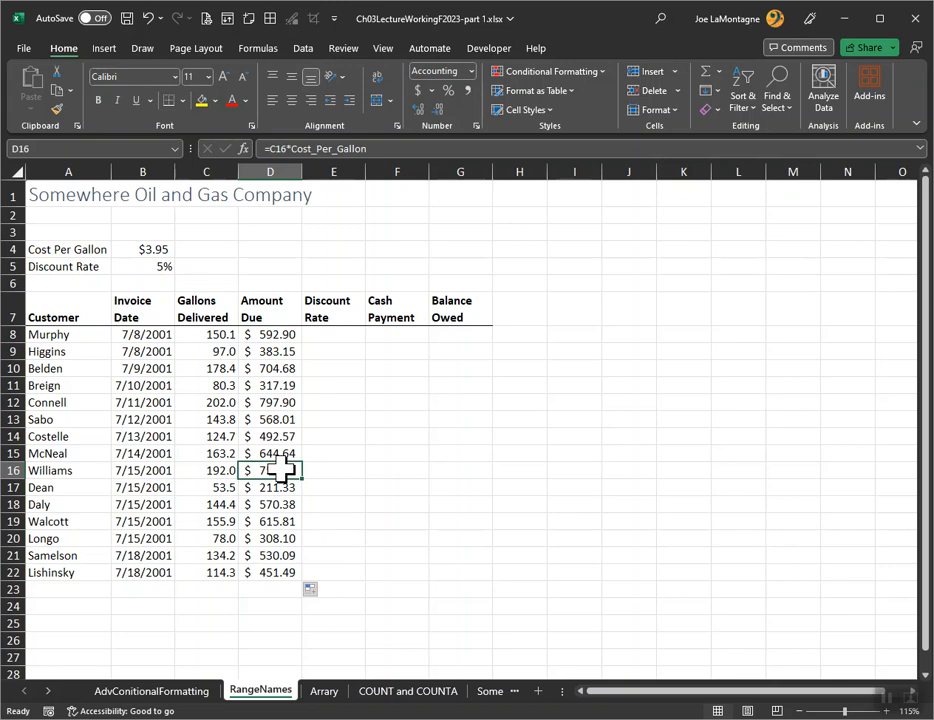
# Enter the formula =D8*Discount_Rate in E8 for the first customer's discount and fill it down through E22
pyautogui.click(340, 336)
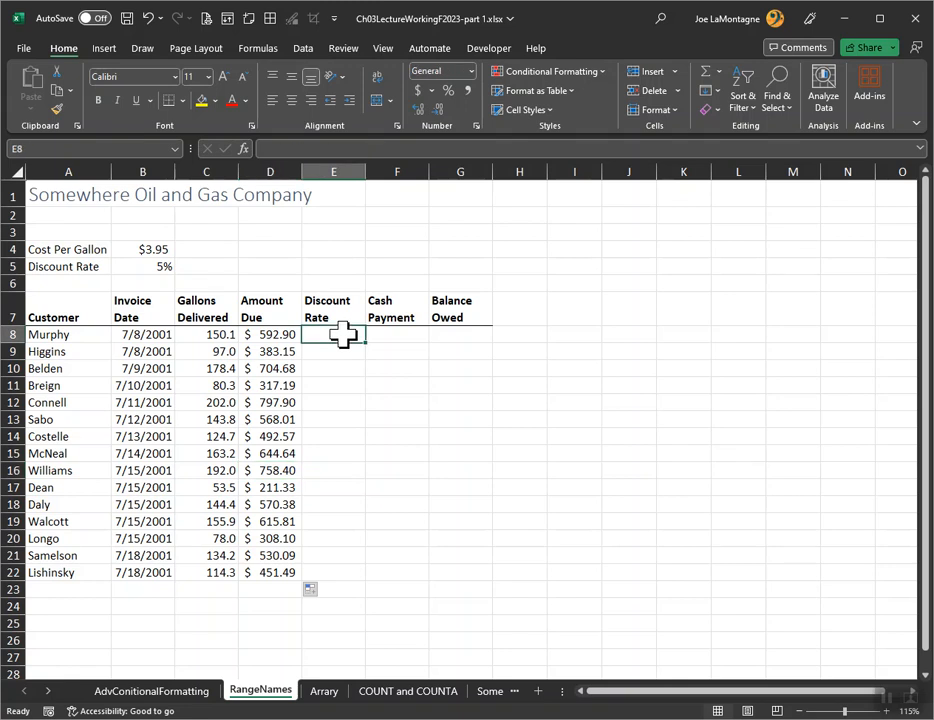
pyautogui.write('=')
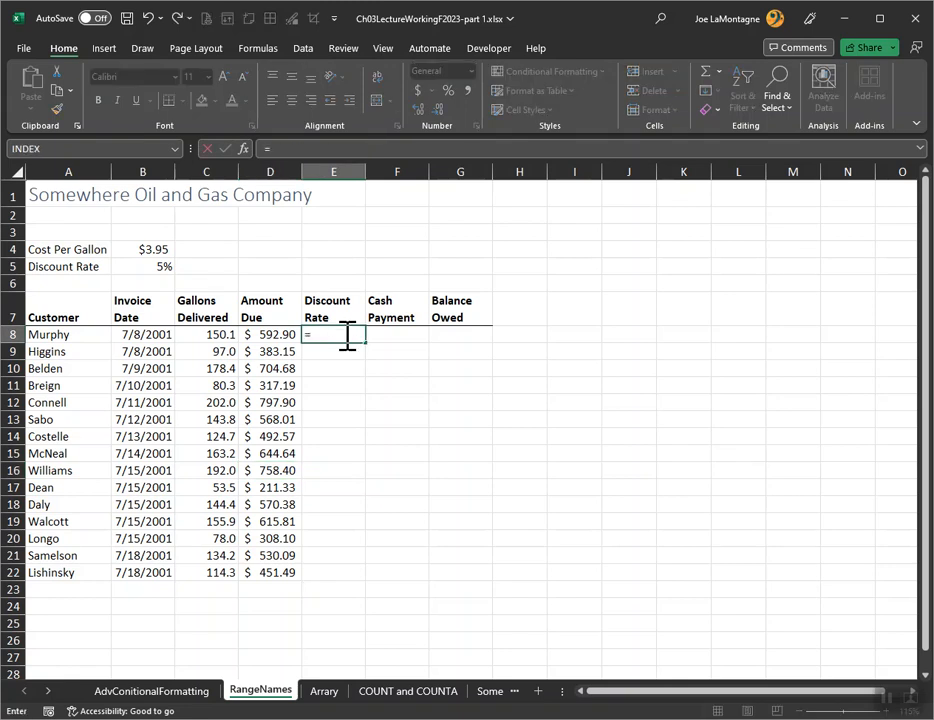
pyautogui.click(279, 335)
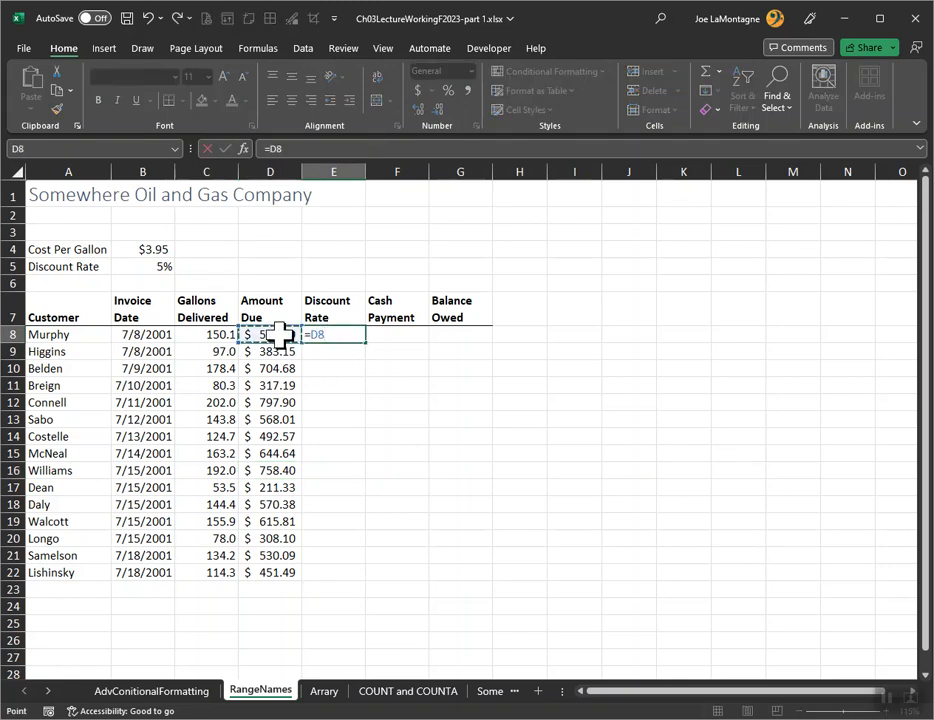
pyautogui.write('*disc')
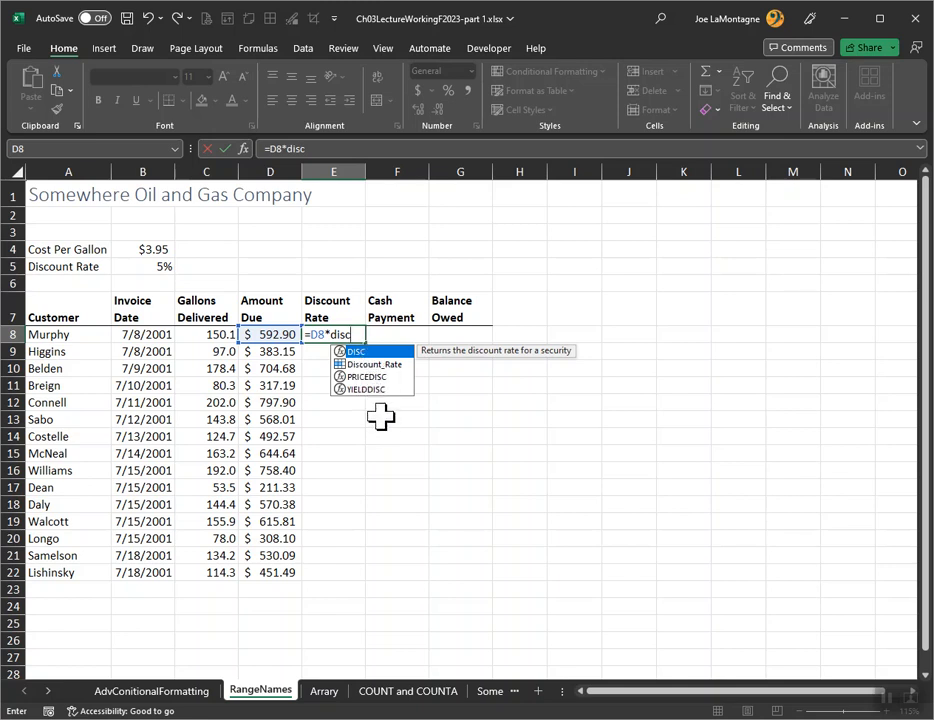
pyautogui.click(356, 365)
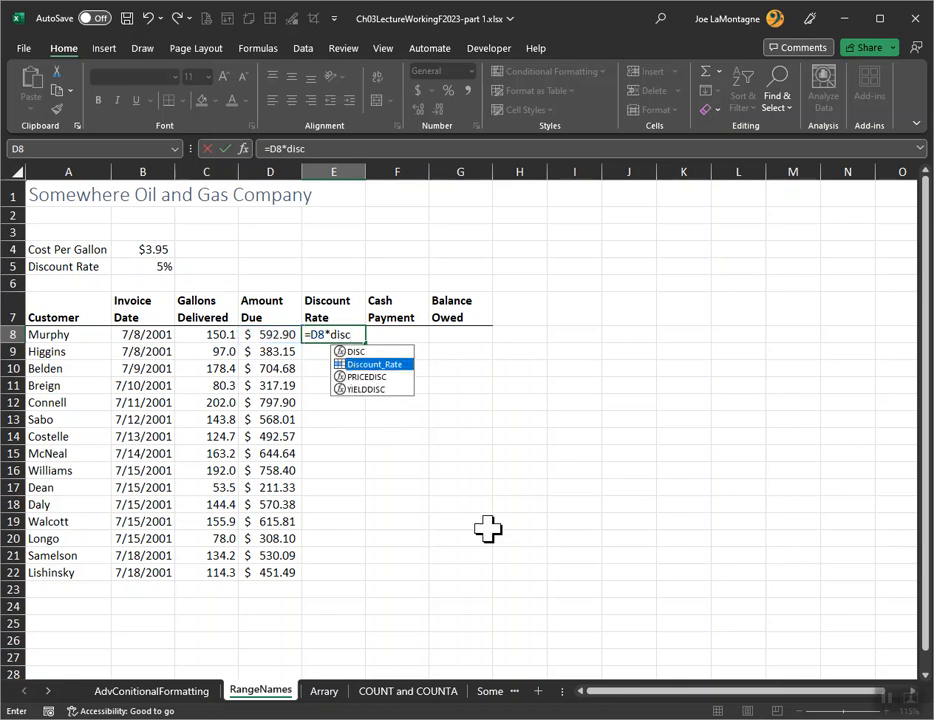
pyautogui.press('Tab')
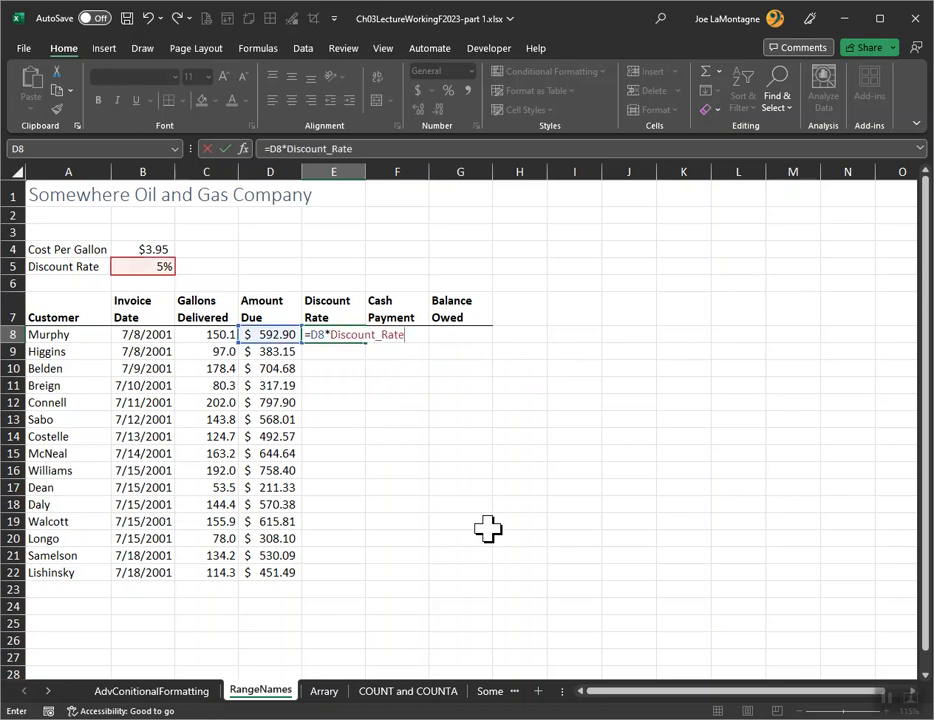
pyautogui.press('Return')
pyautogui.click(356, 336)
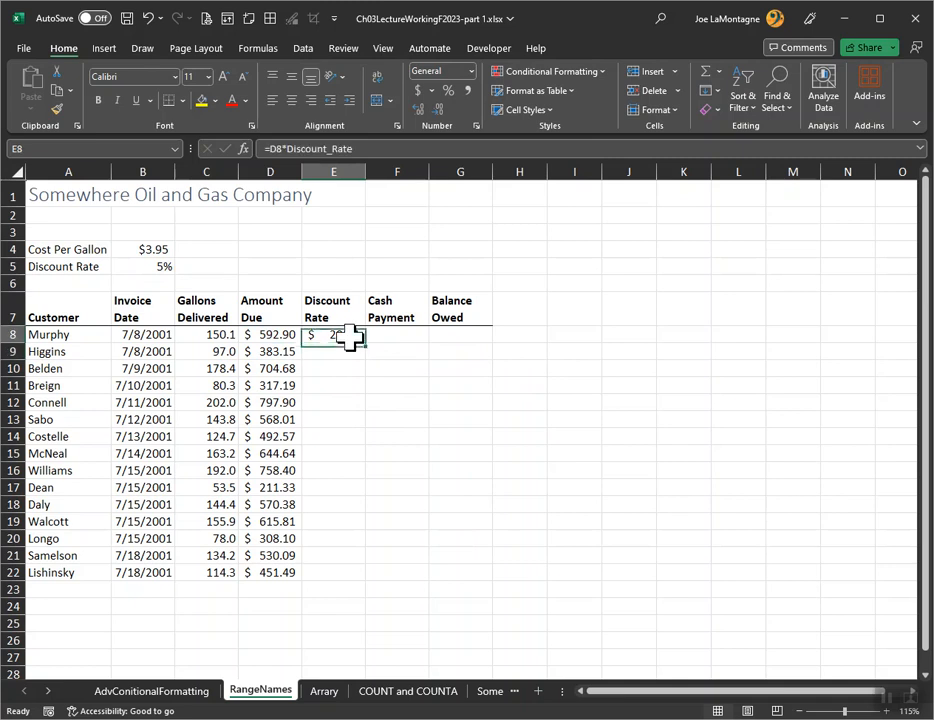
pyautogui.doubleClick(367, 344)
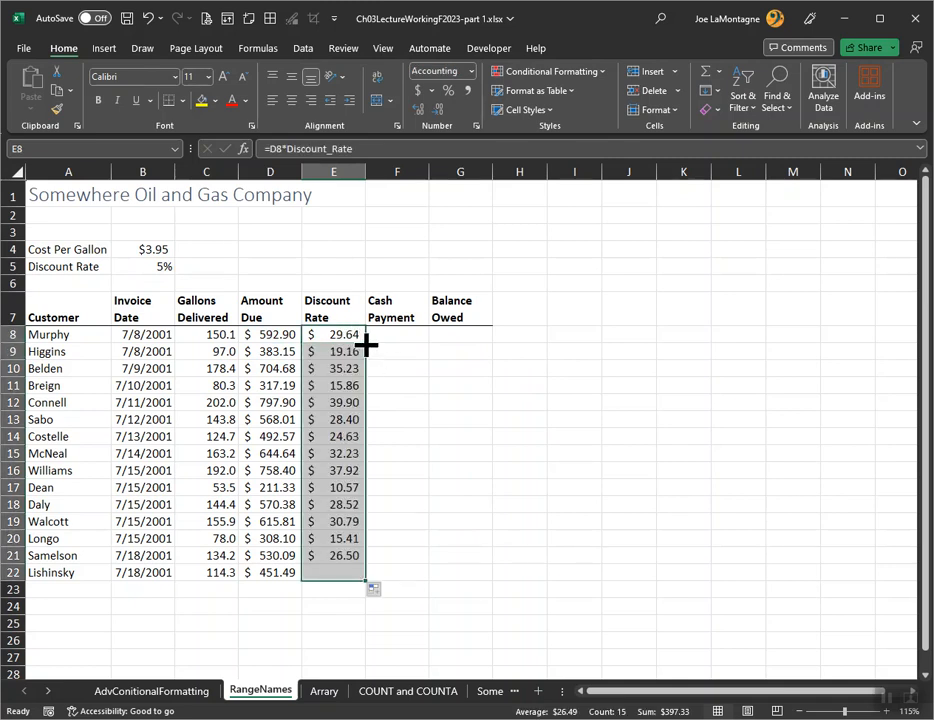
# Enter the formula =D8*25% in F8 for the first customer's cash payment and fill it down through F22
pyautogui.click(396, 334)
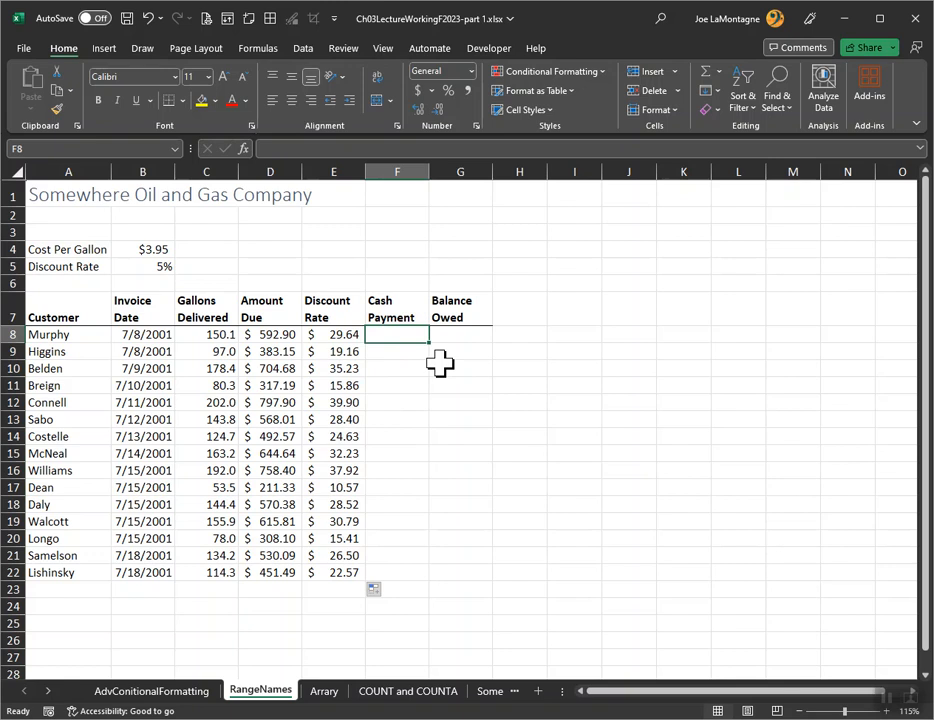
pyautogui.write('=')
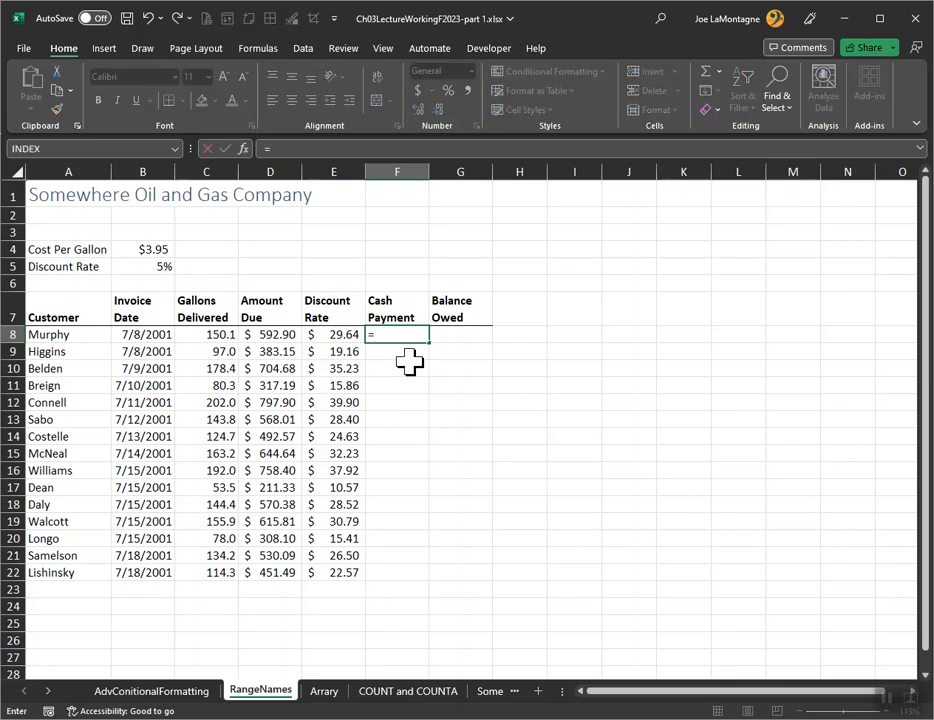
pyautogui.click(268, 337)
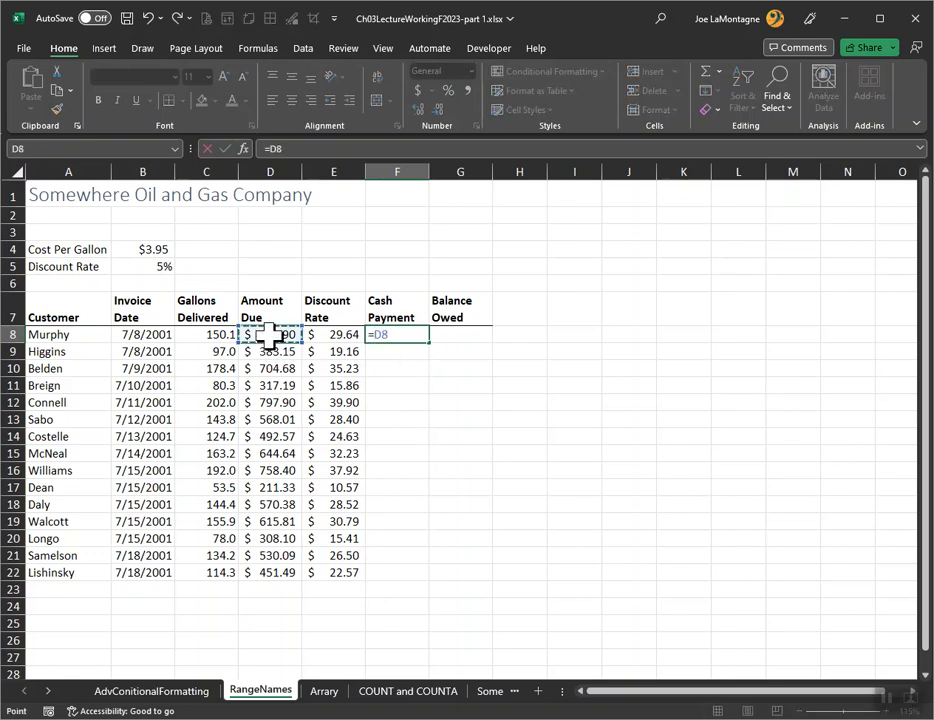
pyautogui.write('*25%')
pyautogui.press('Return')
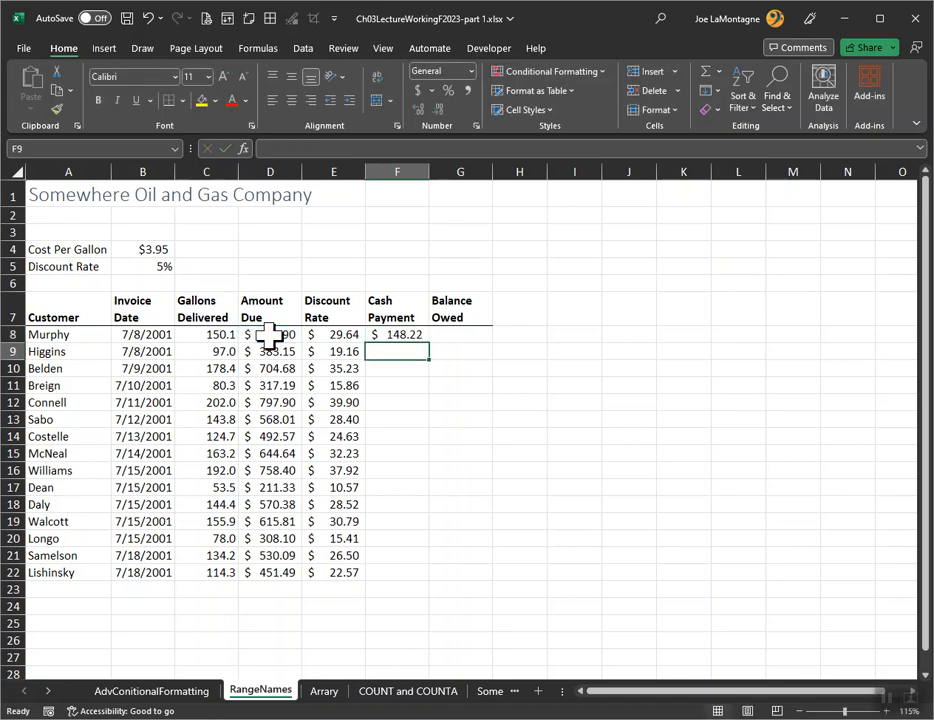
pyautogui.click(415, 333)
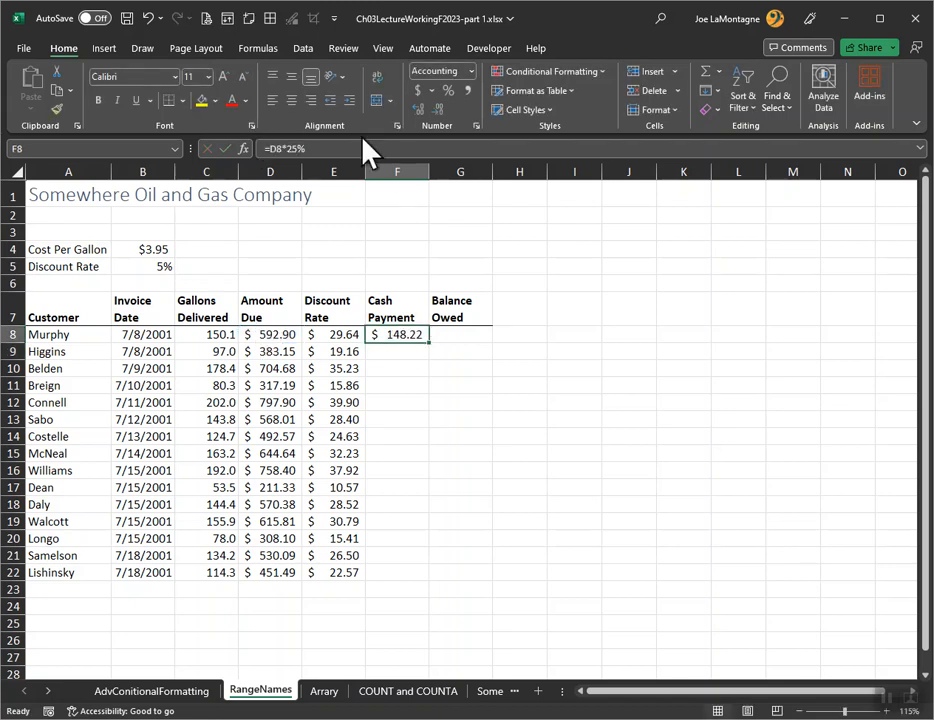
pyautogui.moveTo(430, 342); pyautogui.dragTo(444, 577)
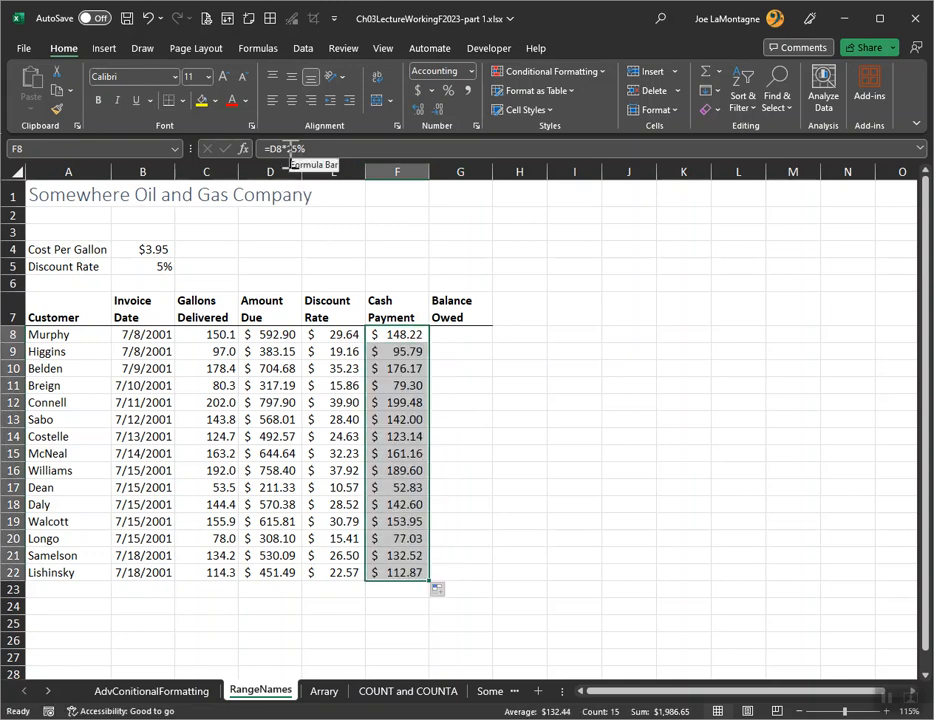
# Enter the formula =D8-E8-F8 in G8 for the first customer's balance owed and fill it down through G22
pyautogui.click(474, 334)
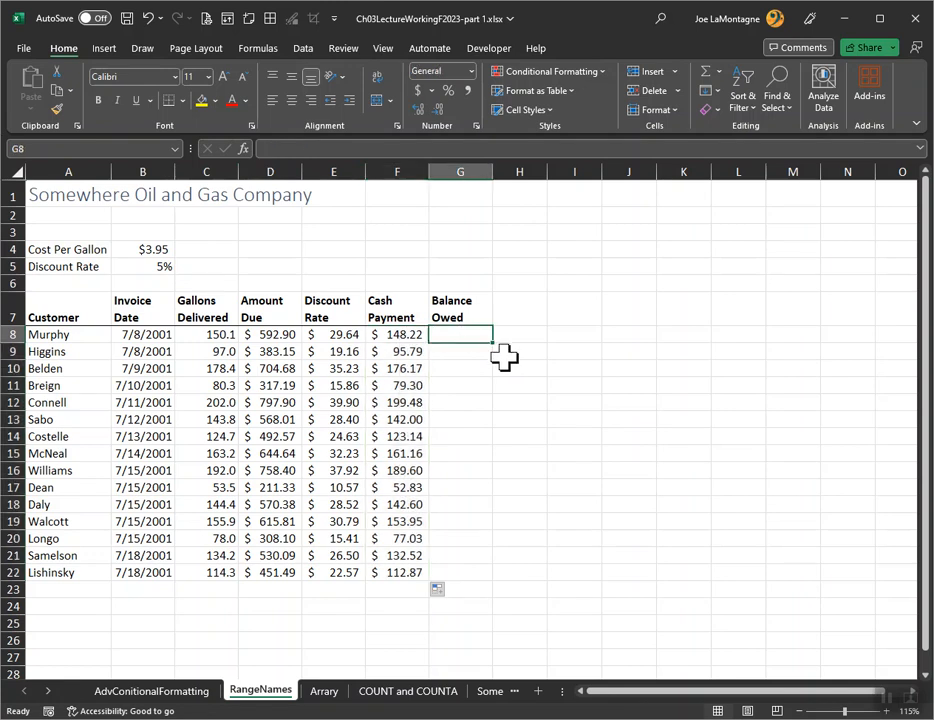
pyautogui.write('=')
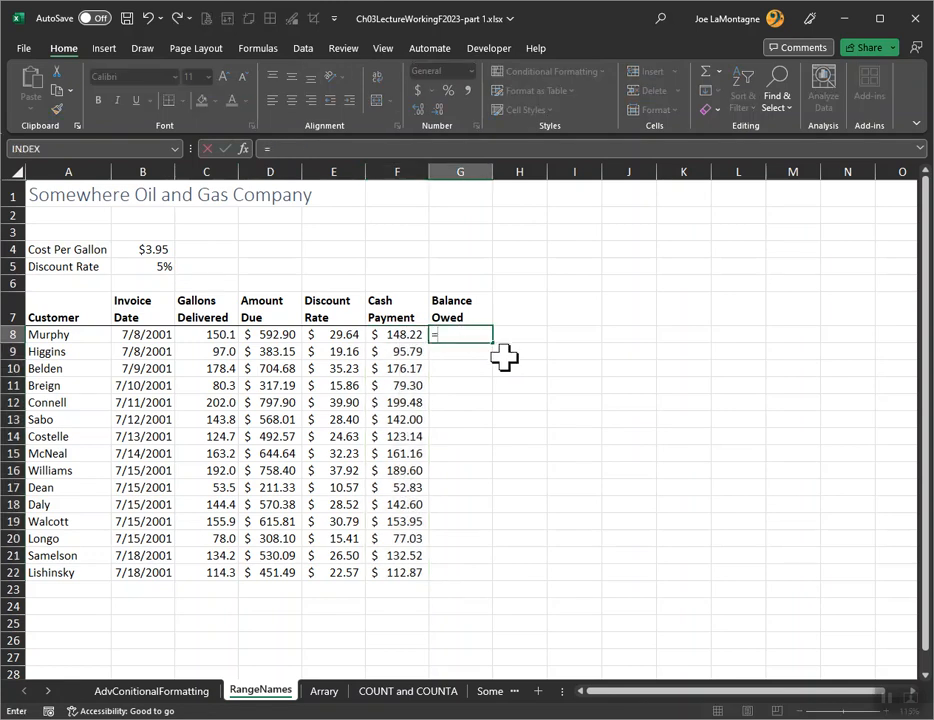
pyautogui.click(274, 331)
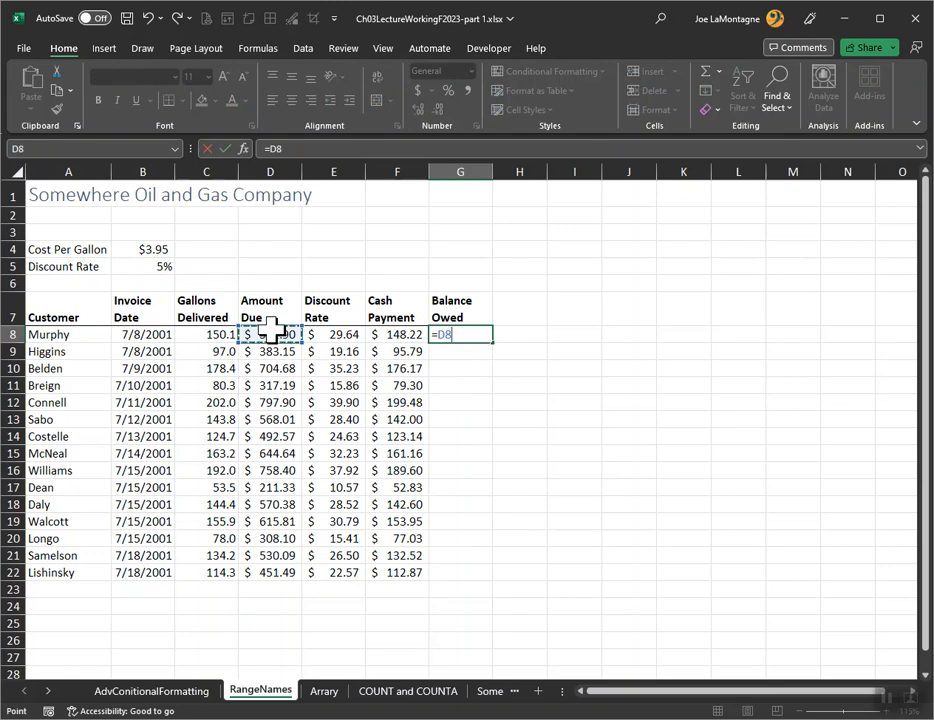
pyautogui.write('-')
pyautogui.click(323, 333)
pyautogui.write('-')
pyautogui.click(398, 336)
pyautogui.press('Return')
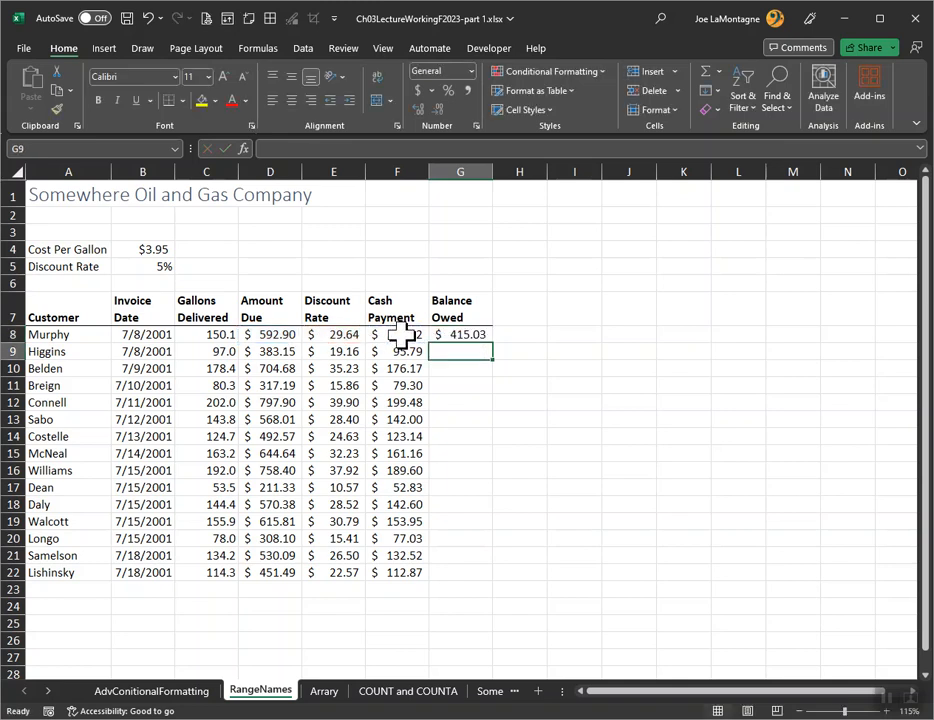
pyautogui.click(462, 337)
pyautogui.moveTo(492, 342); pyautogui.dragTo(481, 576)
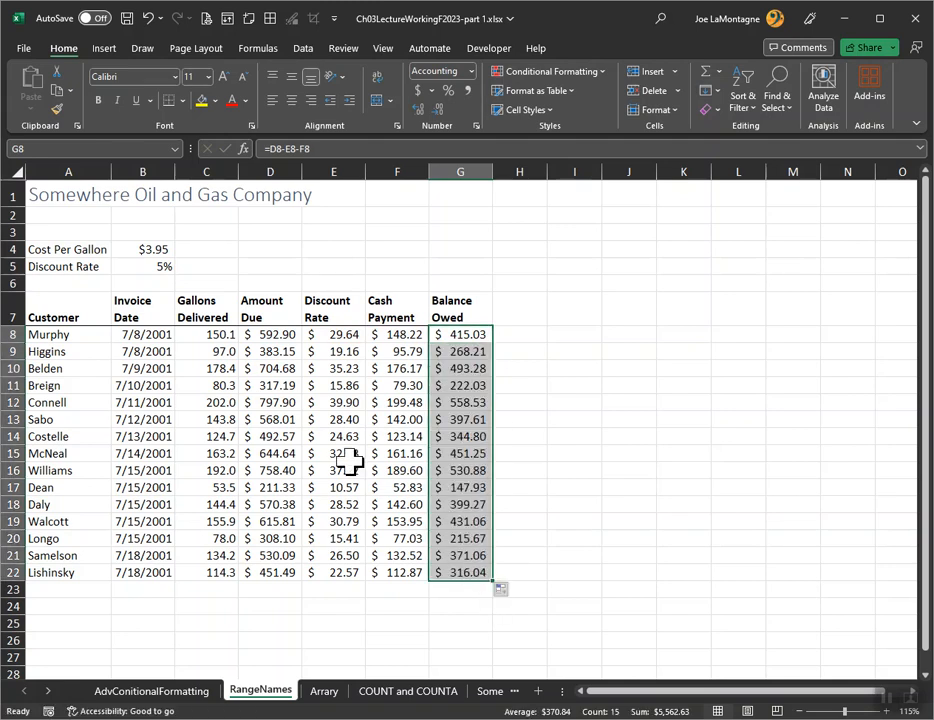
pyautogui.click(334, 431)
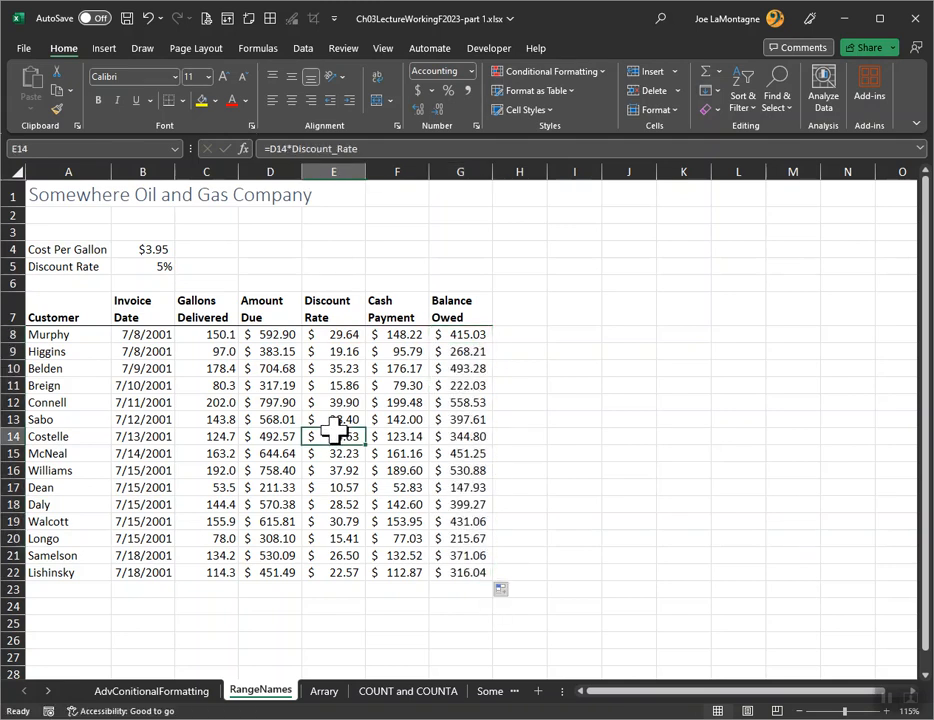